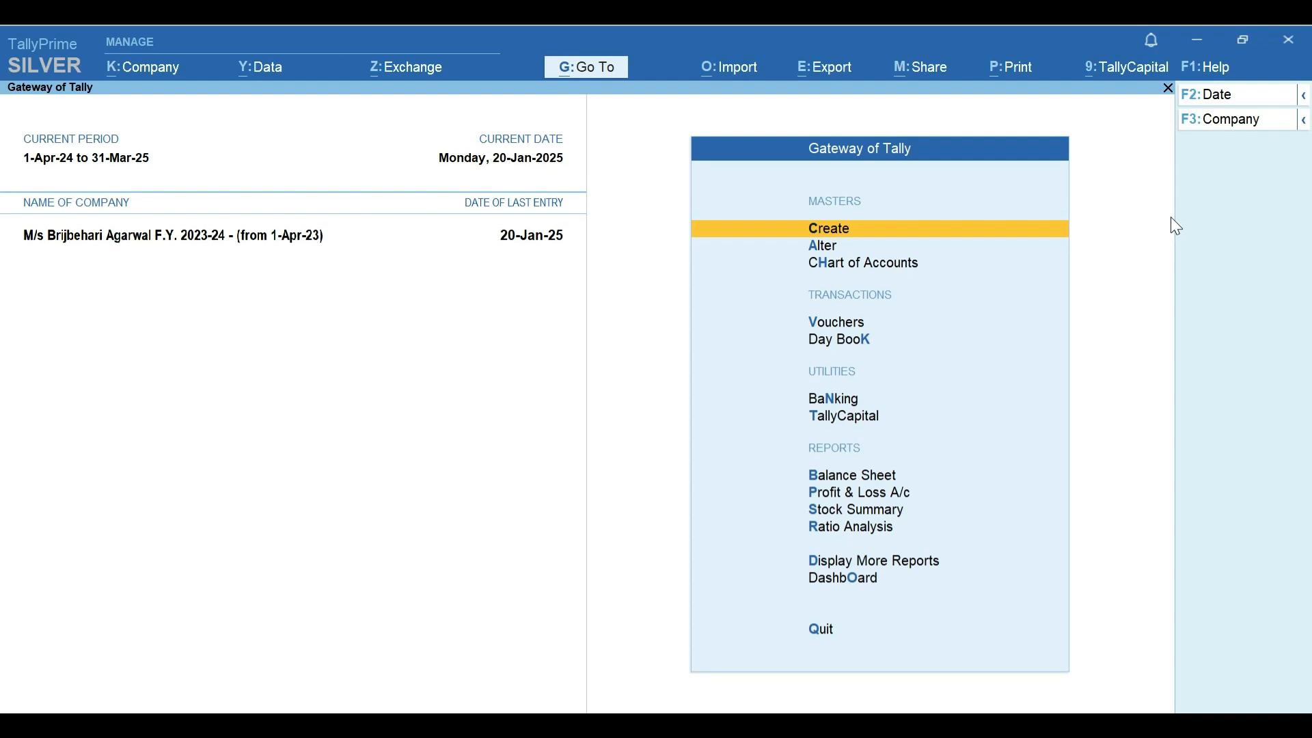
# Open the Account Books list among the additional reports
pyautogui.click(1047, 555)
pyautogui.press('Down')
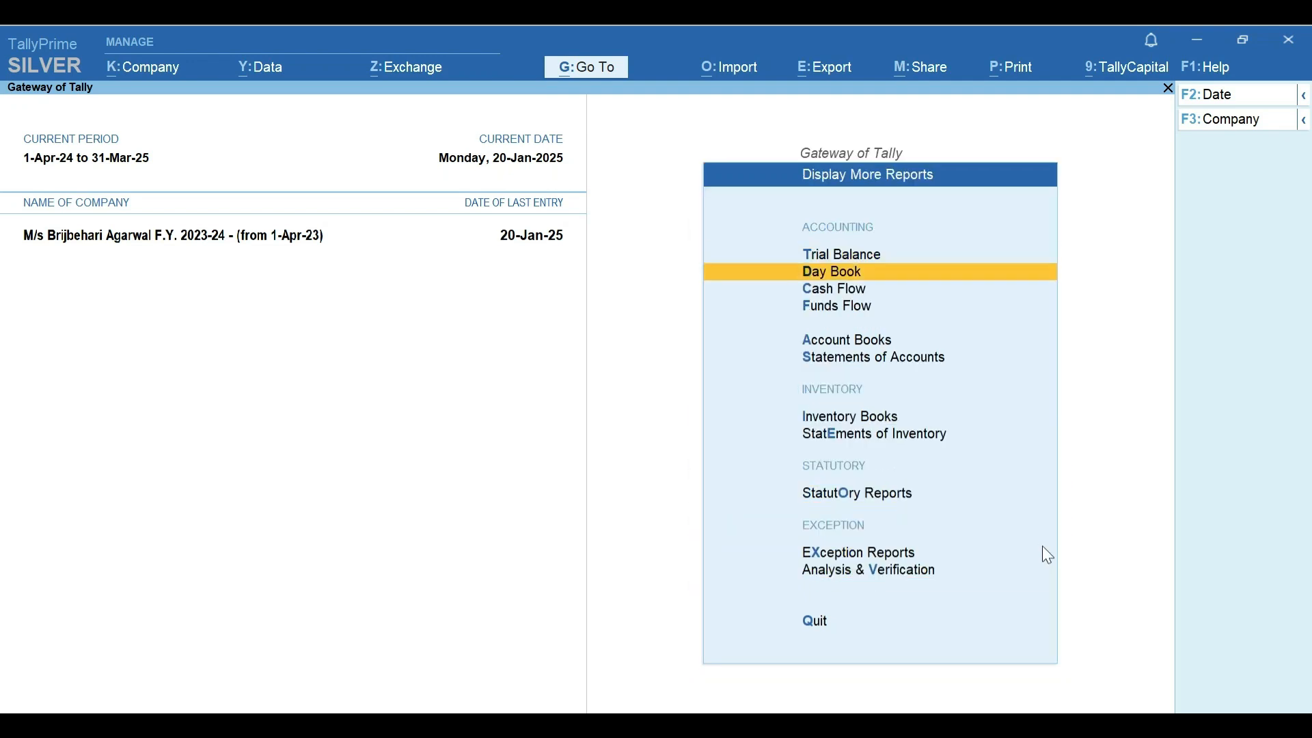
pyautogui.press('Down')
pyautogui.press('Down')
pyautogui.press('Down')
pyautogui.press('Return')
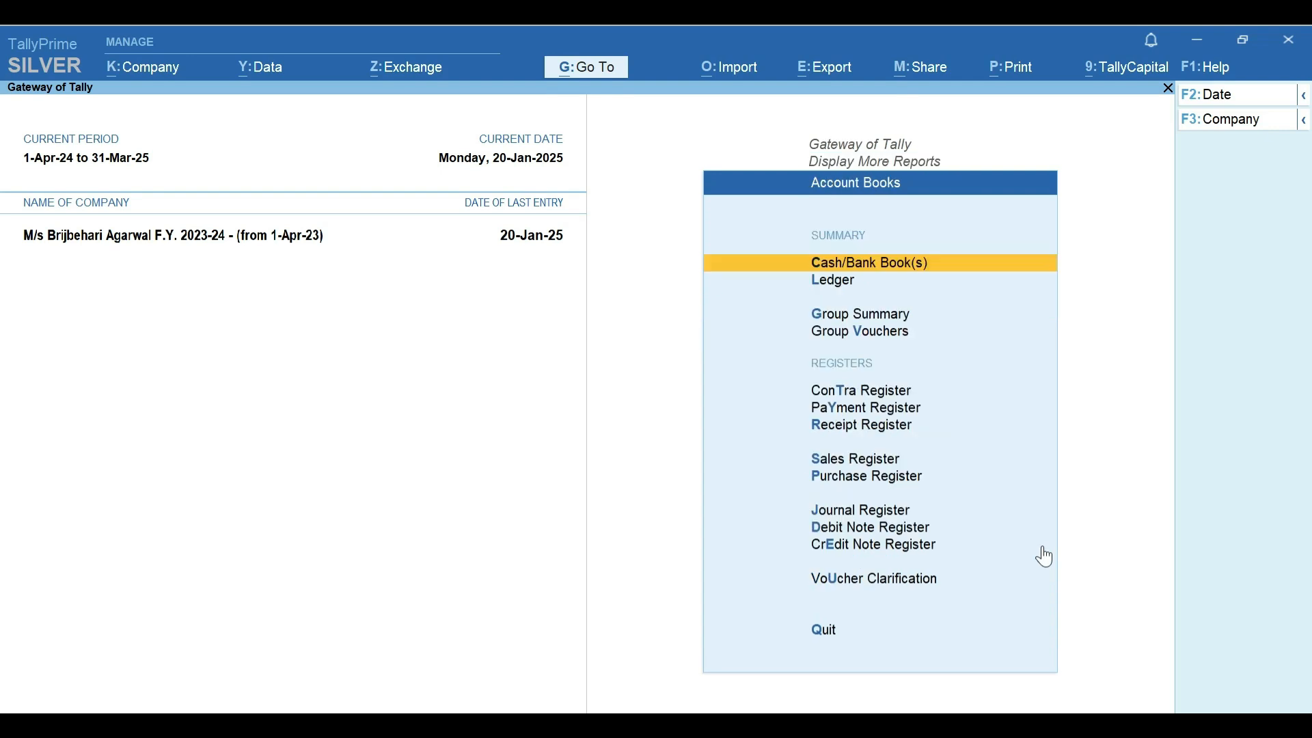
# Open the Sales Register and list the sales vouchers for January
pyautogui.press('Down')
pyautogui.press('Down')
pyautogui.press('Down')
pyautogui.press('Down')
pyautogui.press('Down')
pyautogui.press('Down')
pyautogui.press('Down')
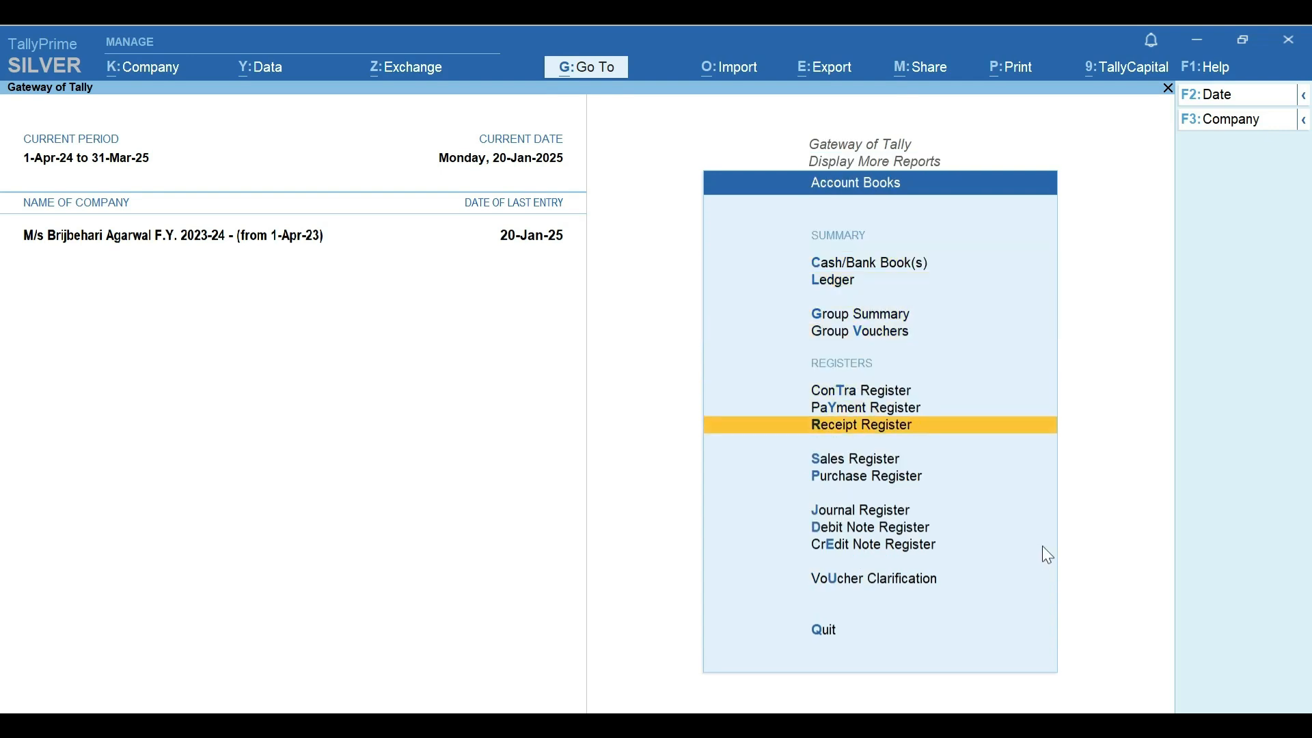
pyautogui.press('Return')
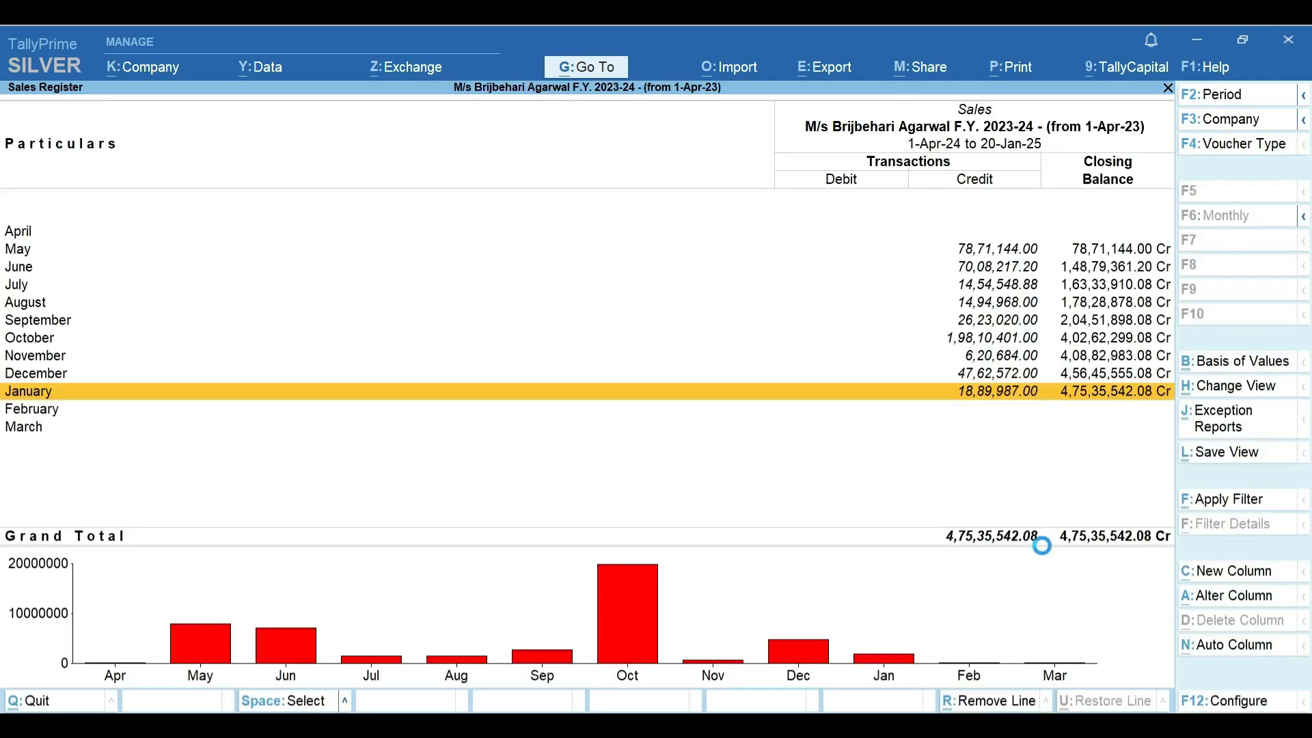
pyautogui.press('Return')
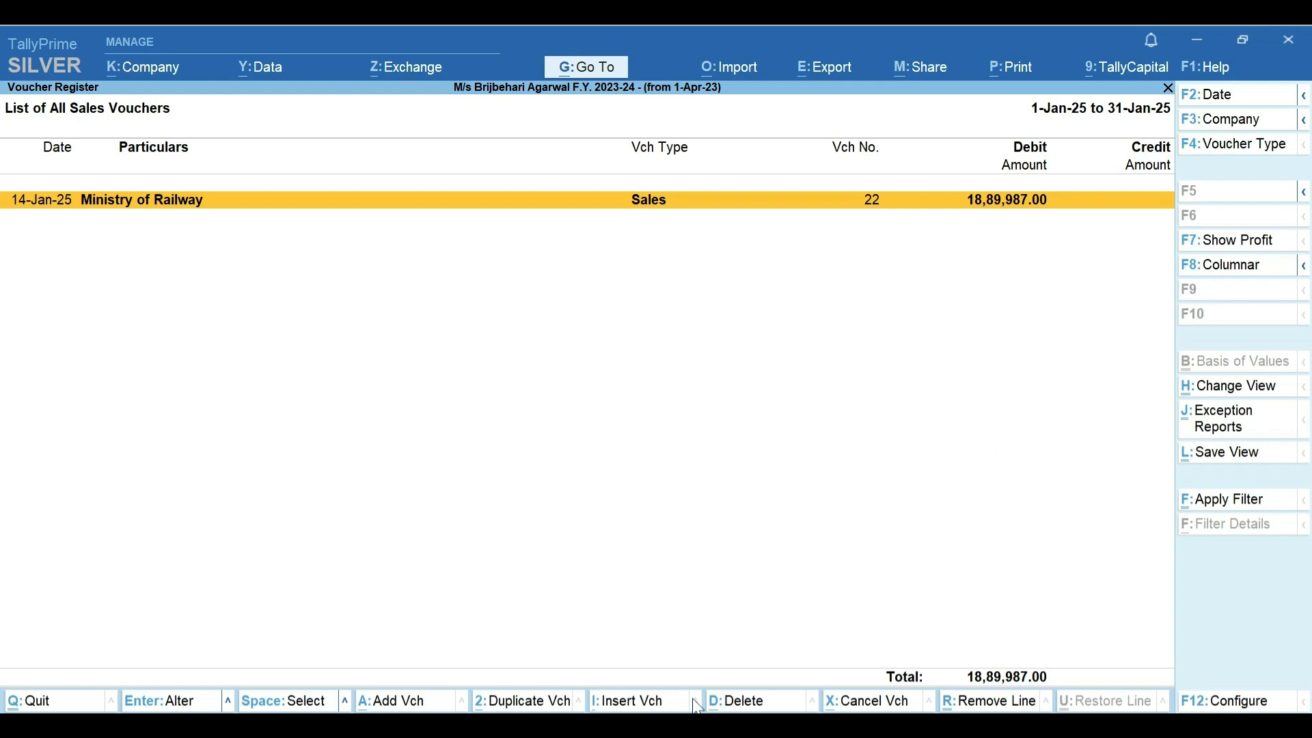
# Switch to the IR-WCMS site in the browser, open the received railway bill and expand its Bill Details
pyautogui.click(682, 675)
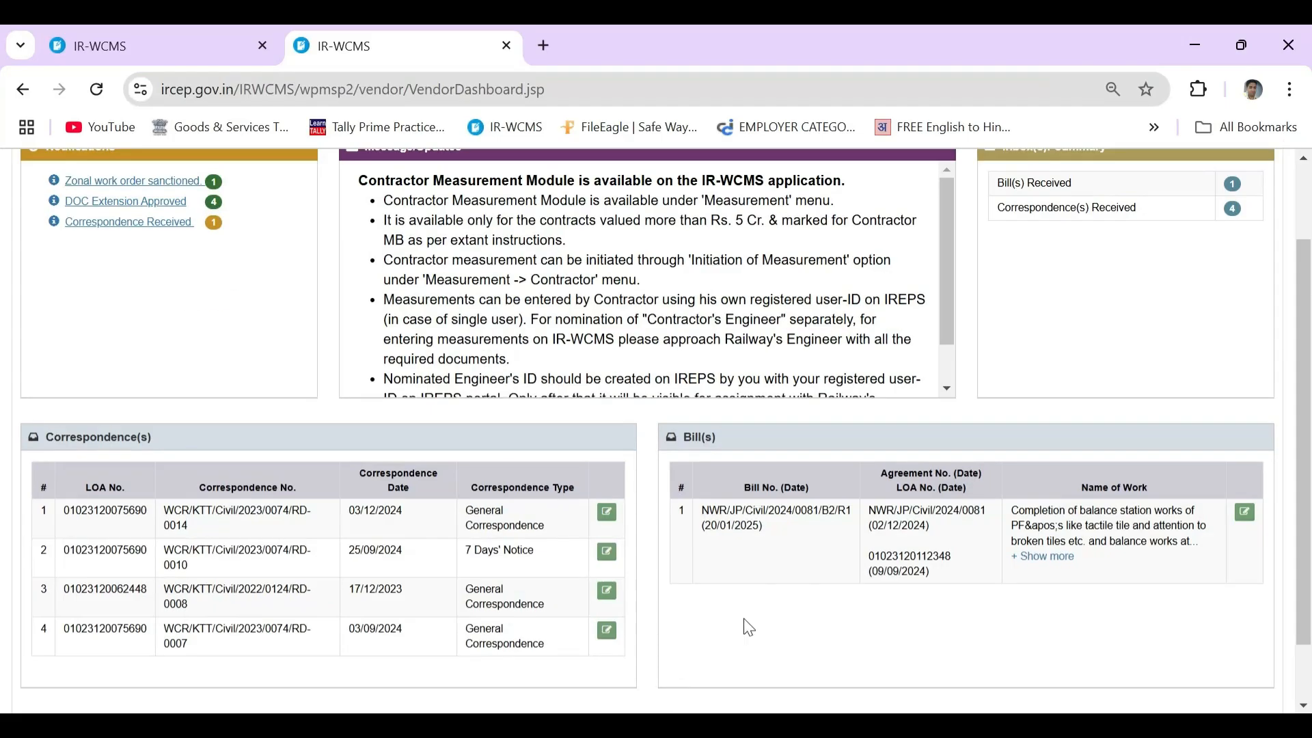
pyautogui.click(1243, 513)
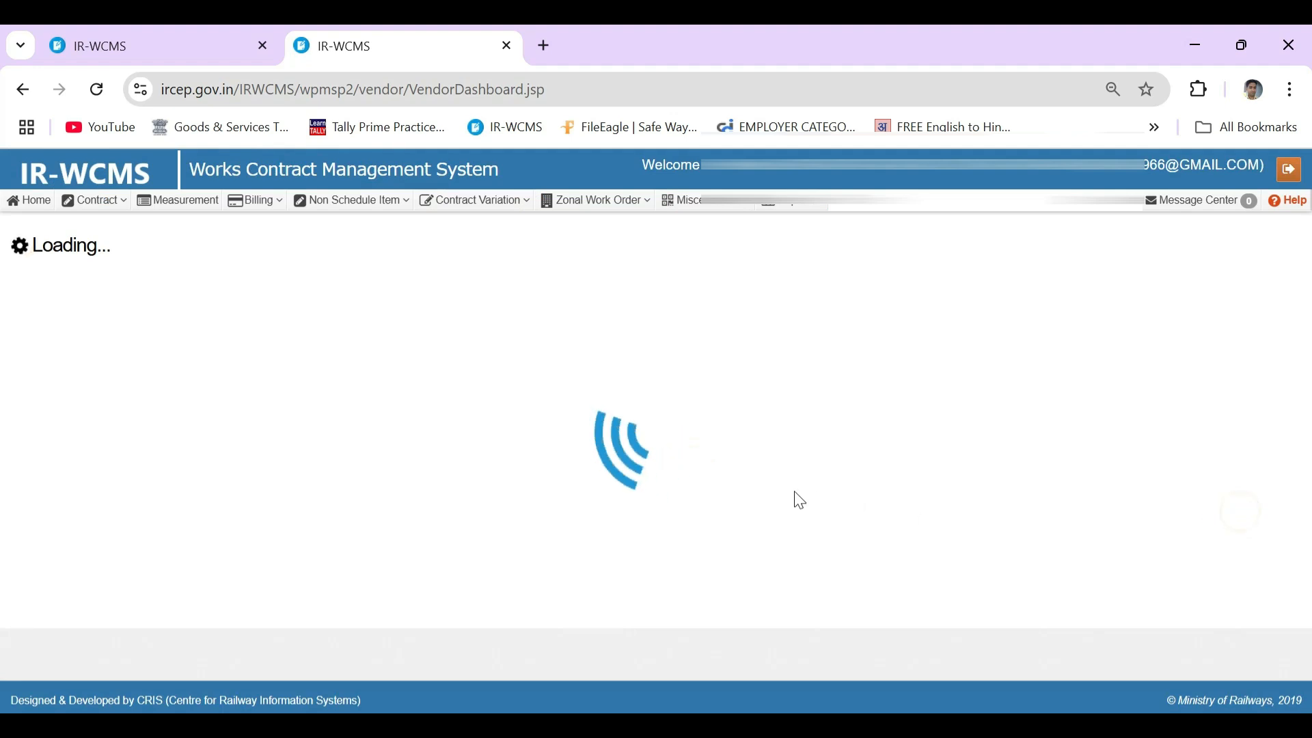
pyautogui.click(87, 589)
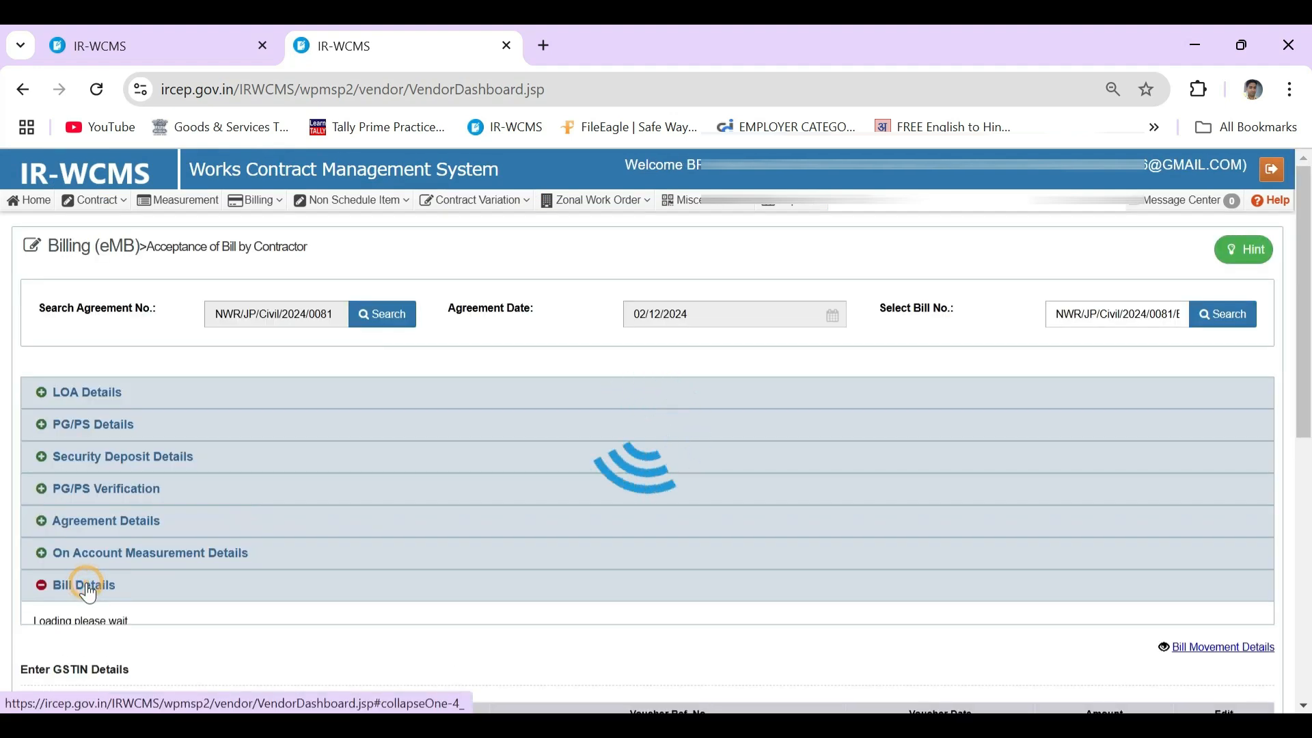
pyautogui.scroll(-5, 403, 551)
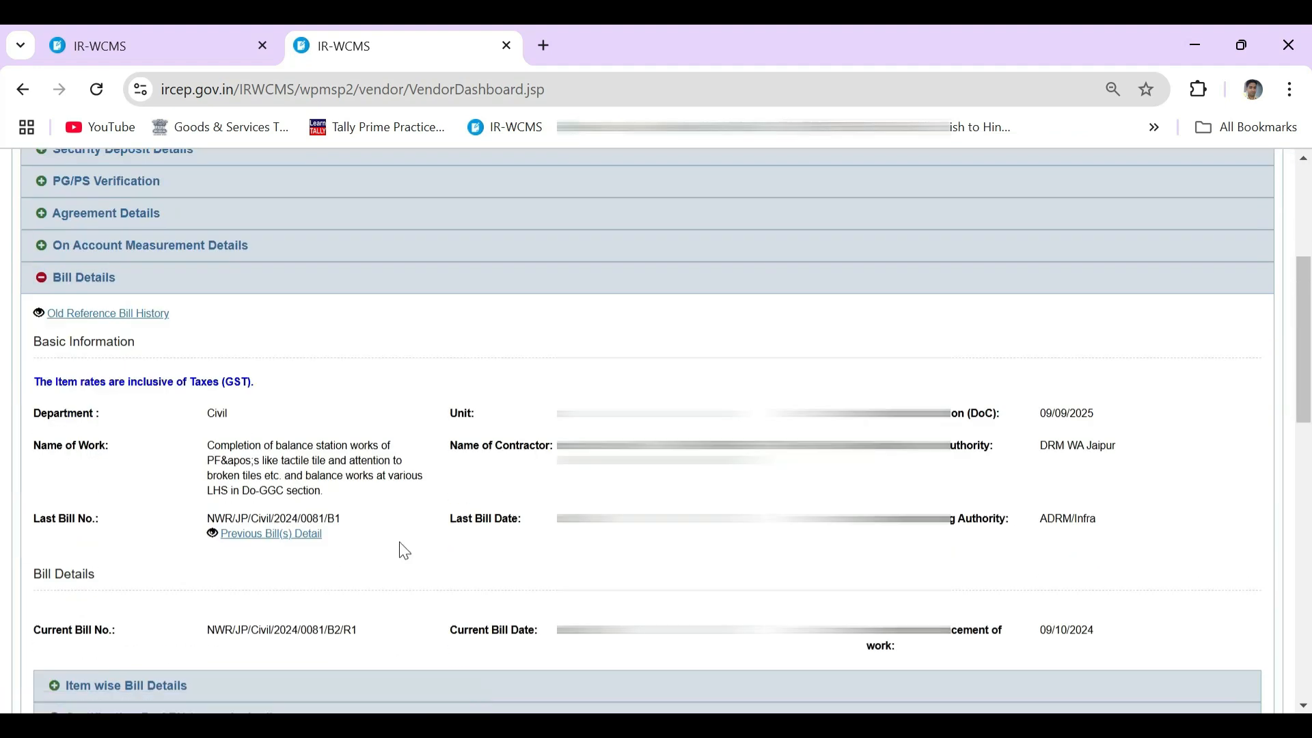
# Expand the bill's Recovery Details and review the bill amount, GST amount and net payable
pyautogui.scroll(-4, 404, 550)
pyautogui.click(128, 448)
pyautogui.scroll(-2, 421, 459)
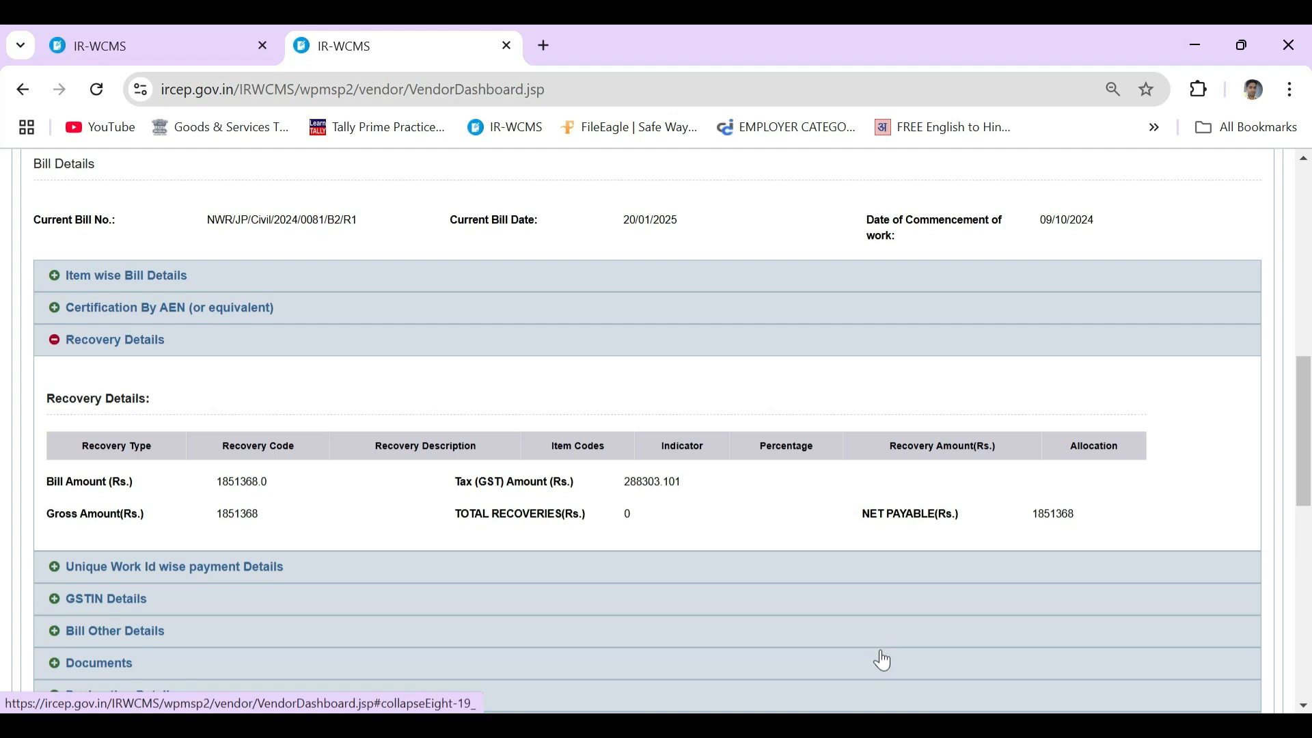
pyautogui.moveTo(847, 726)
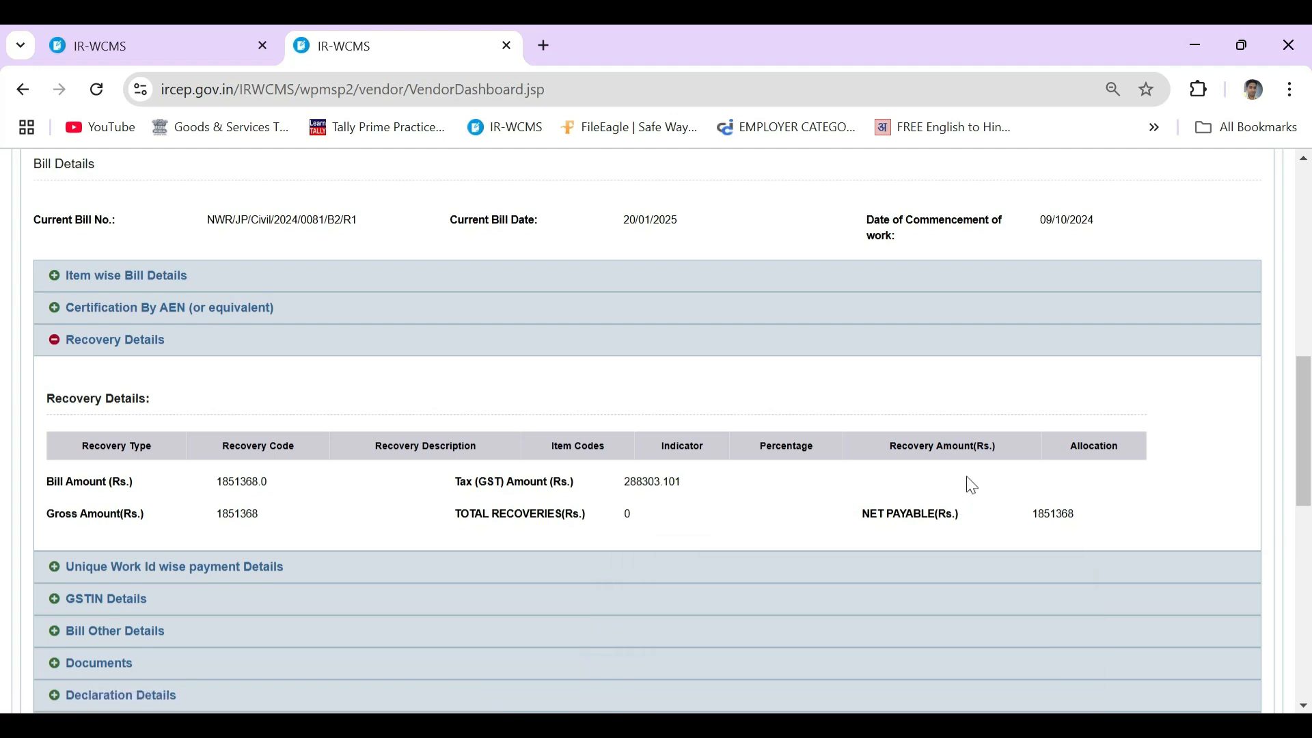
# Switch back to TallyPrime and duplicate the 14-Jan-25 Ministry of Railway sales voucher as a Credit Note
pyautogui.hotkey('alt', 'Tab')
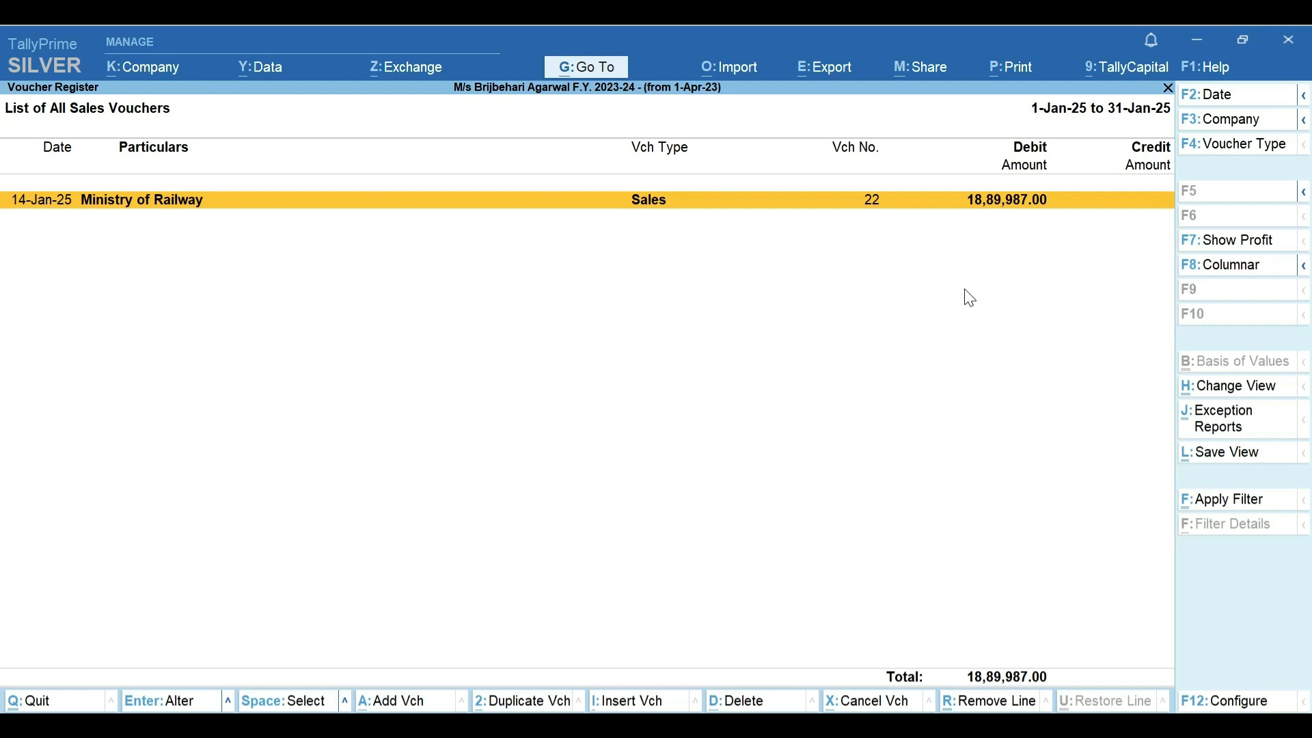
pyautogui.press('alt')
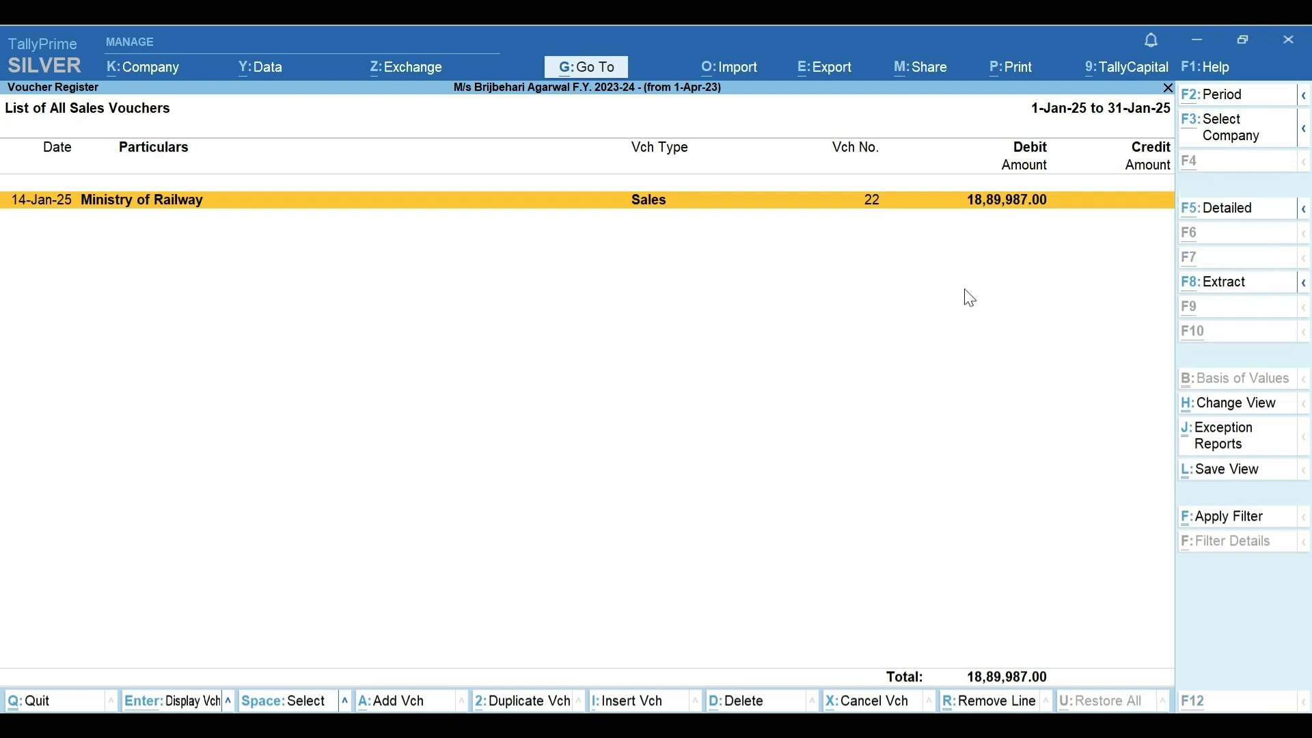
pyautogui.hotkey('alt', '2')
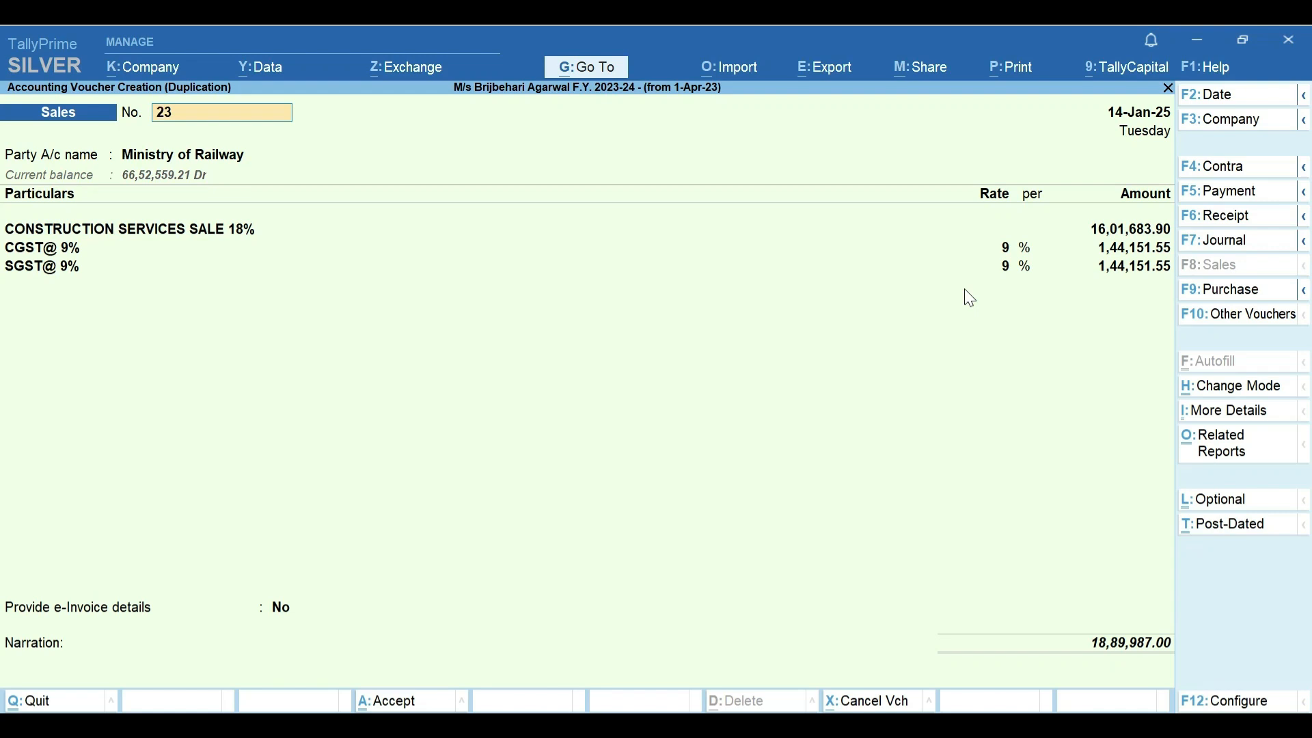
pyautogui.hotkey('ctrl', 'F8')
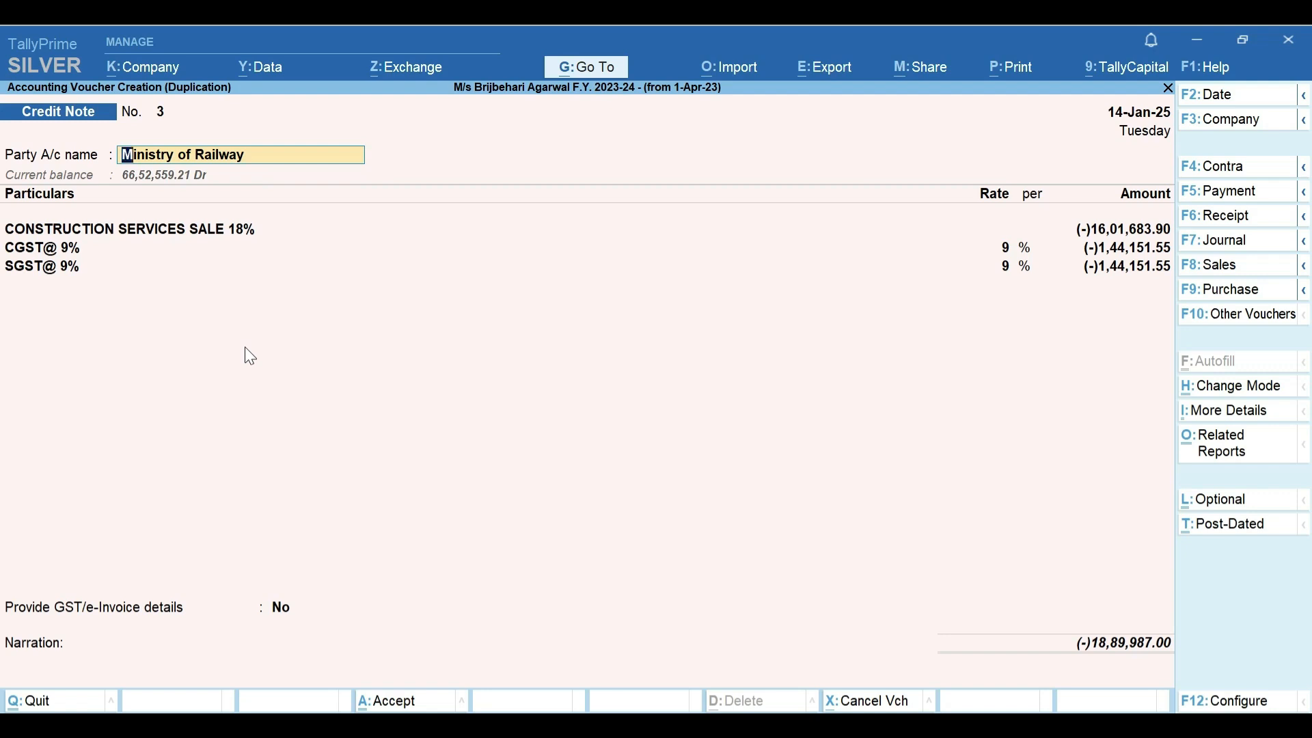
# Set the credit note's voucher date to 20-Jan-25
pyautogui.press('F2')
pyautogui.write('20')
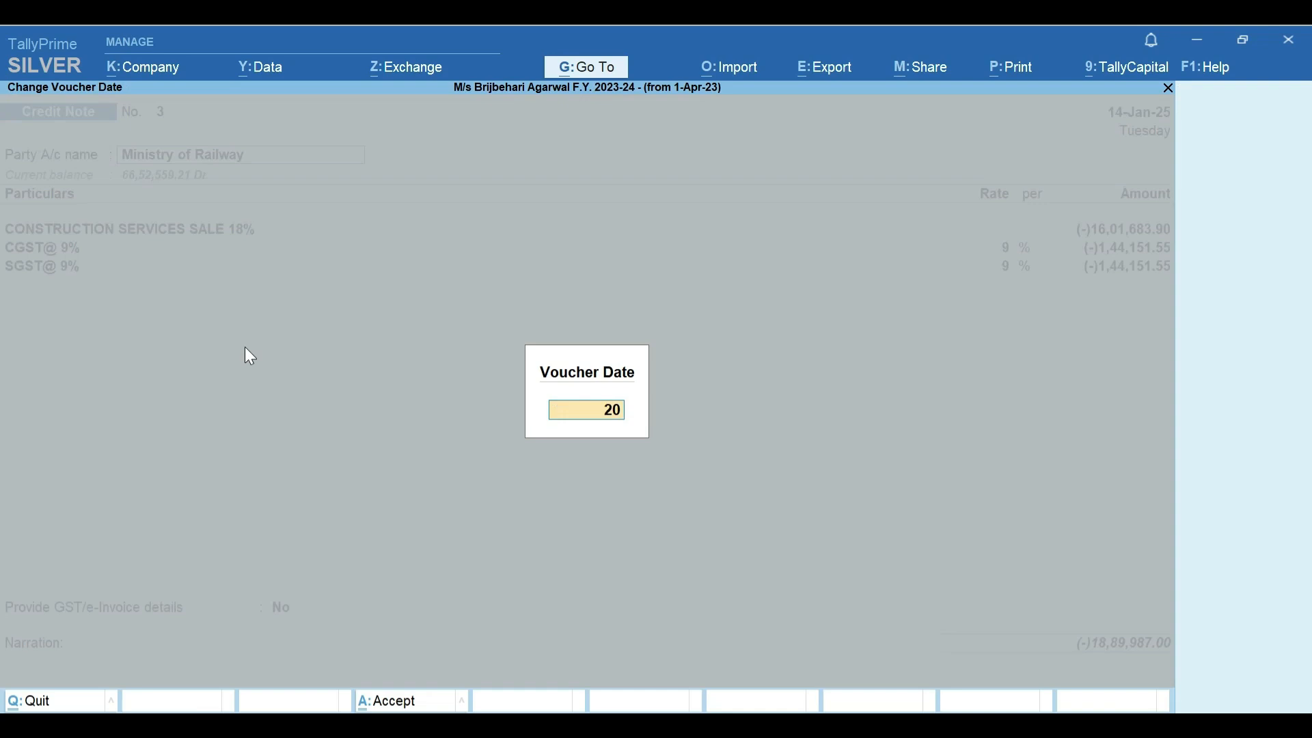
pyautogui.write('-1')
pyautogui.press('Return')
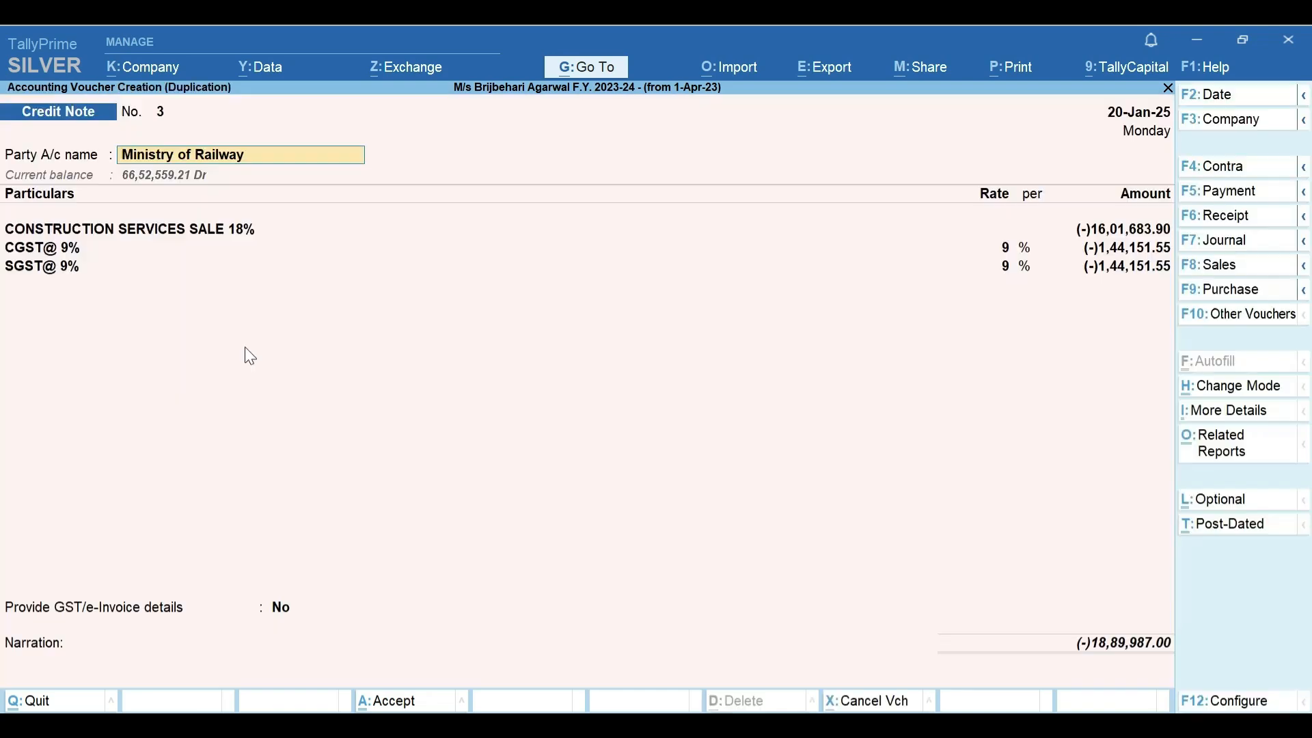
# Keep the party, leave the receipt and order details blank, and enter original invoice number 22 dated 14-1-25
pyautogui.press('Return')
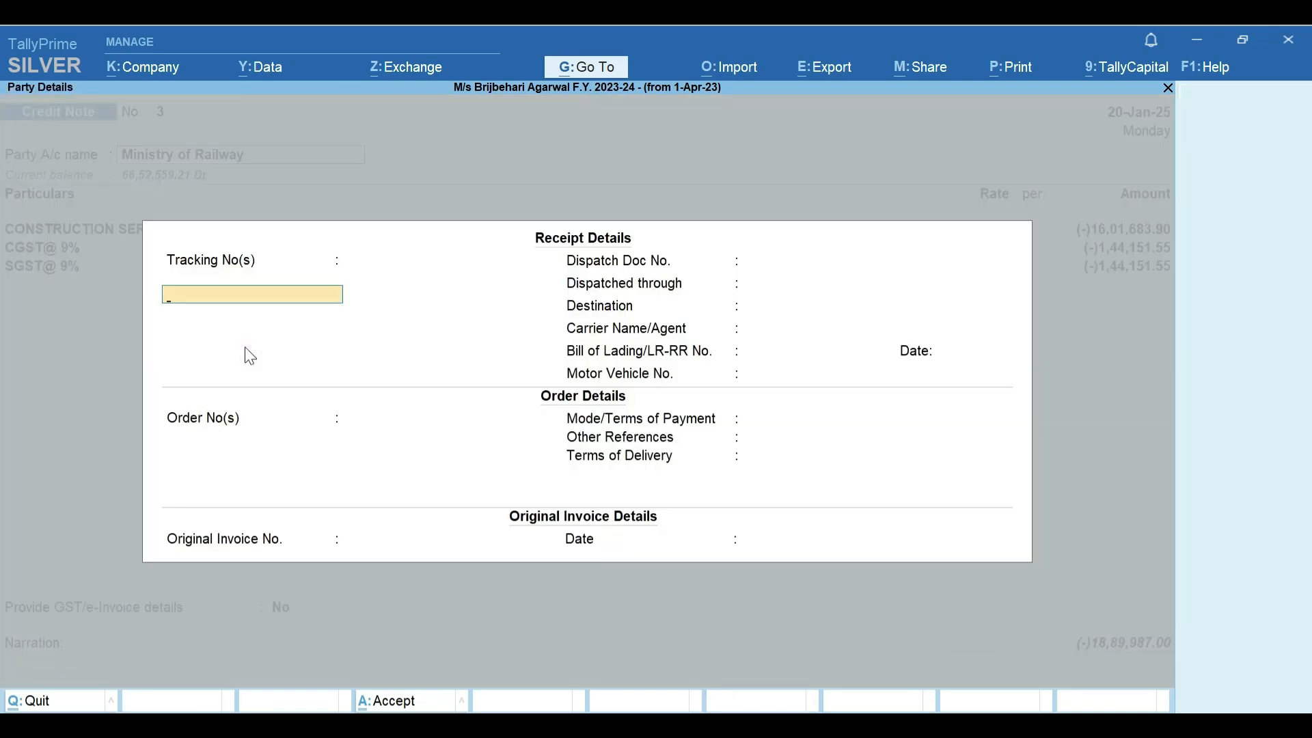
pyautogui.press('Return')
pyautogui.press('Return')
pyautogui.press('Return')
pyautogui.press('Return')
pyautogui.press('Return')
pyautogui.press('Return')
pyautogui.press('Return')
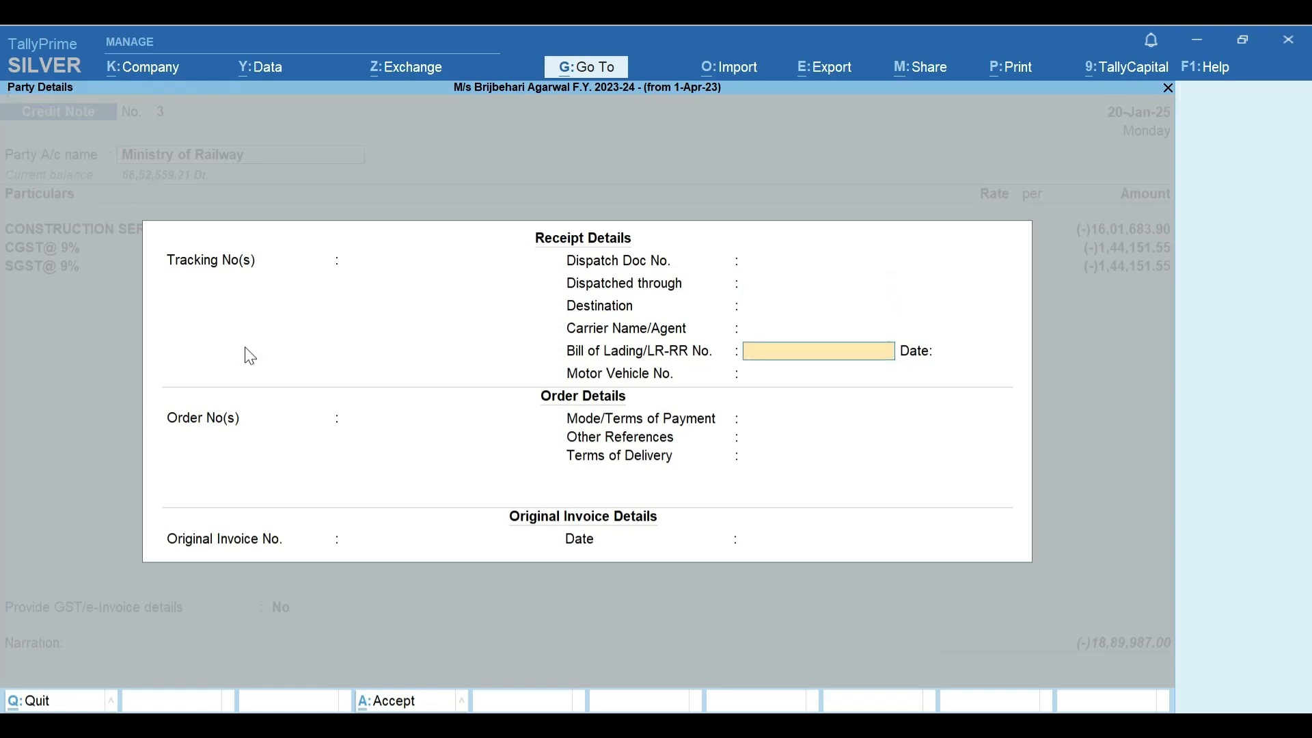
pyautogui.press('Return')
pyautogui.press('Return')
pyautogui.press('Return')
pyautogui.press('Return')
pyautogui.press('Return')
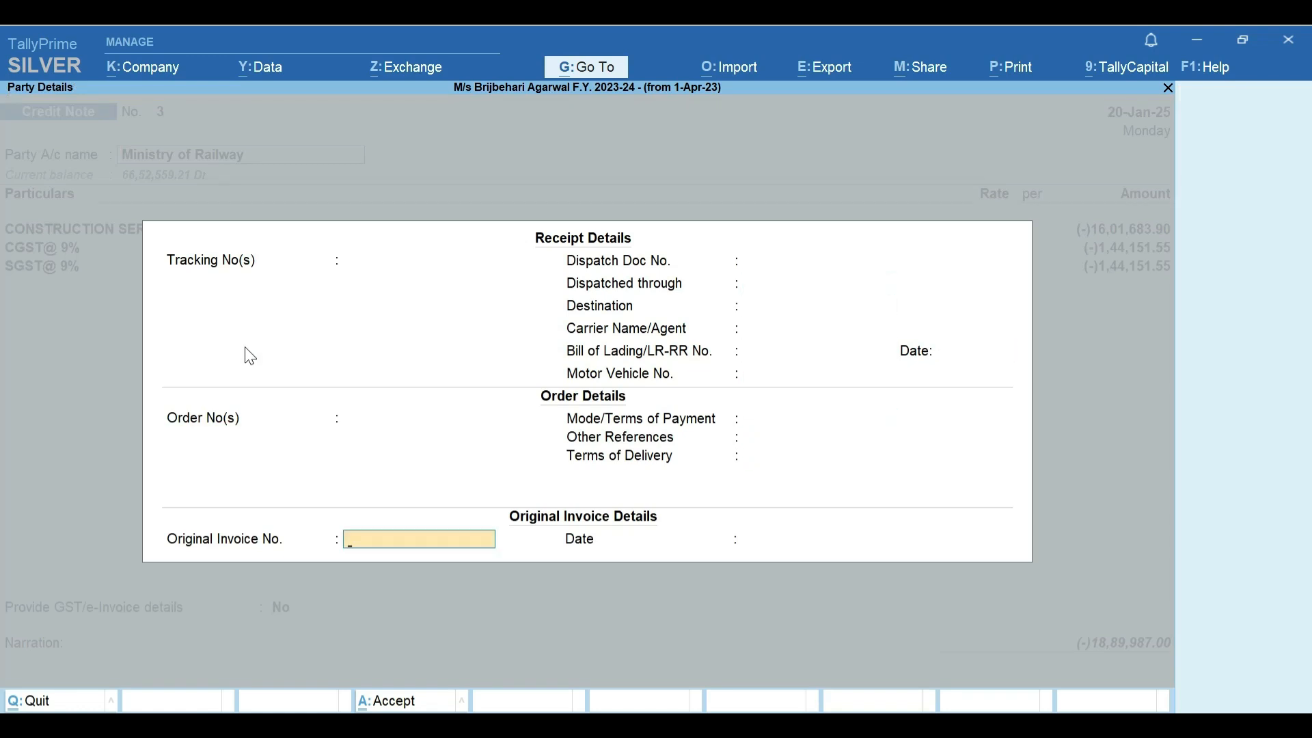
pyautogui.write('22')
pyautogui.press('Return')
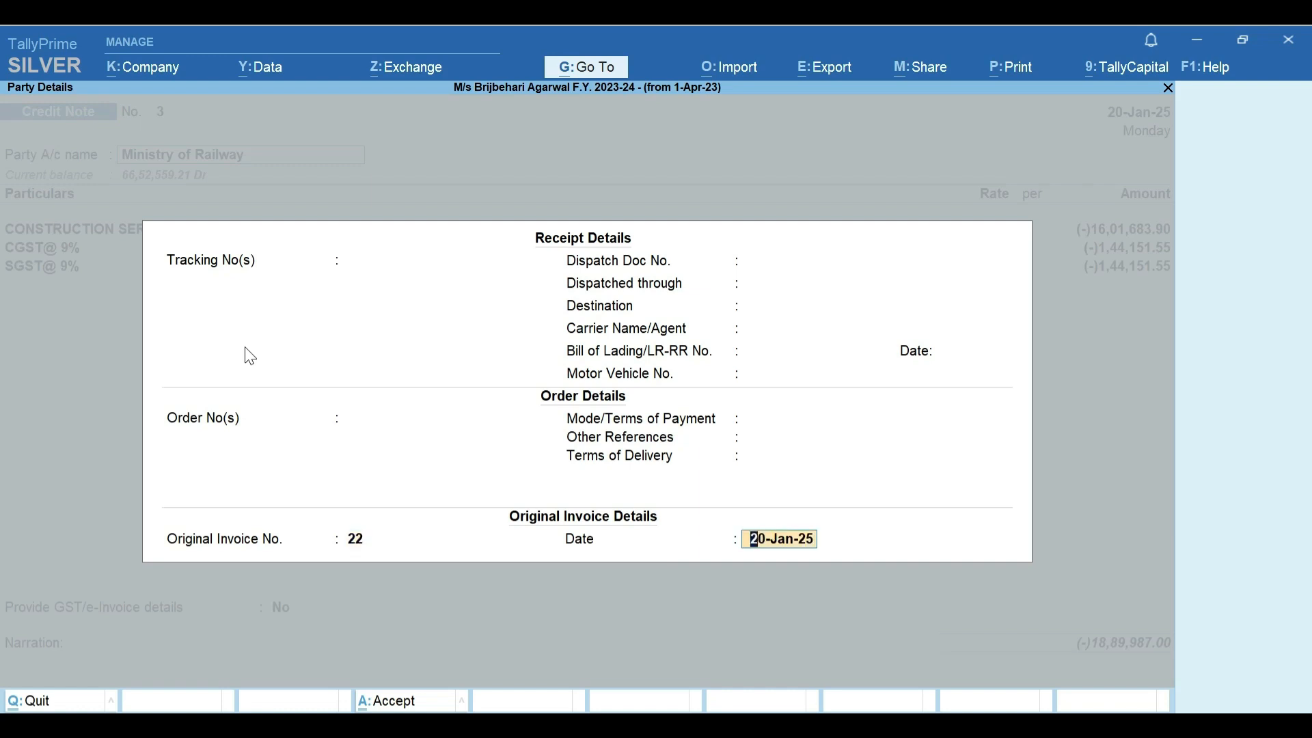
pyautogui.write('14-1-25')
pyautogui.press('Return')
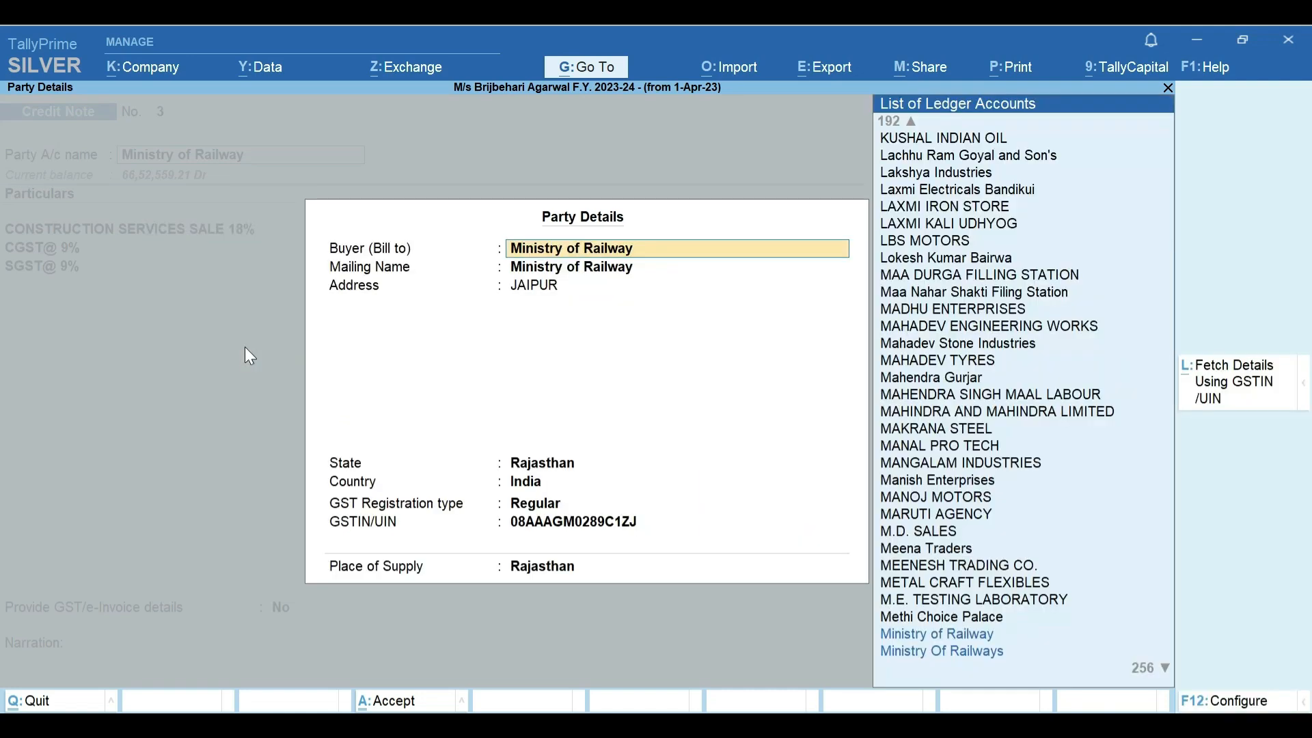
# Accept the existing Ministry of Railway party details for the credit note
pyautogui.press('Return')
pyautogui.press('Return')
pyautogui.press('Return')
pyautogui.press('Return')
pyautogui.press('Return')
pyautogui.press('Return')
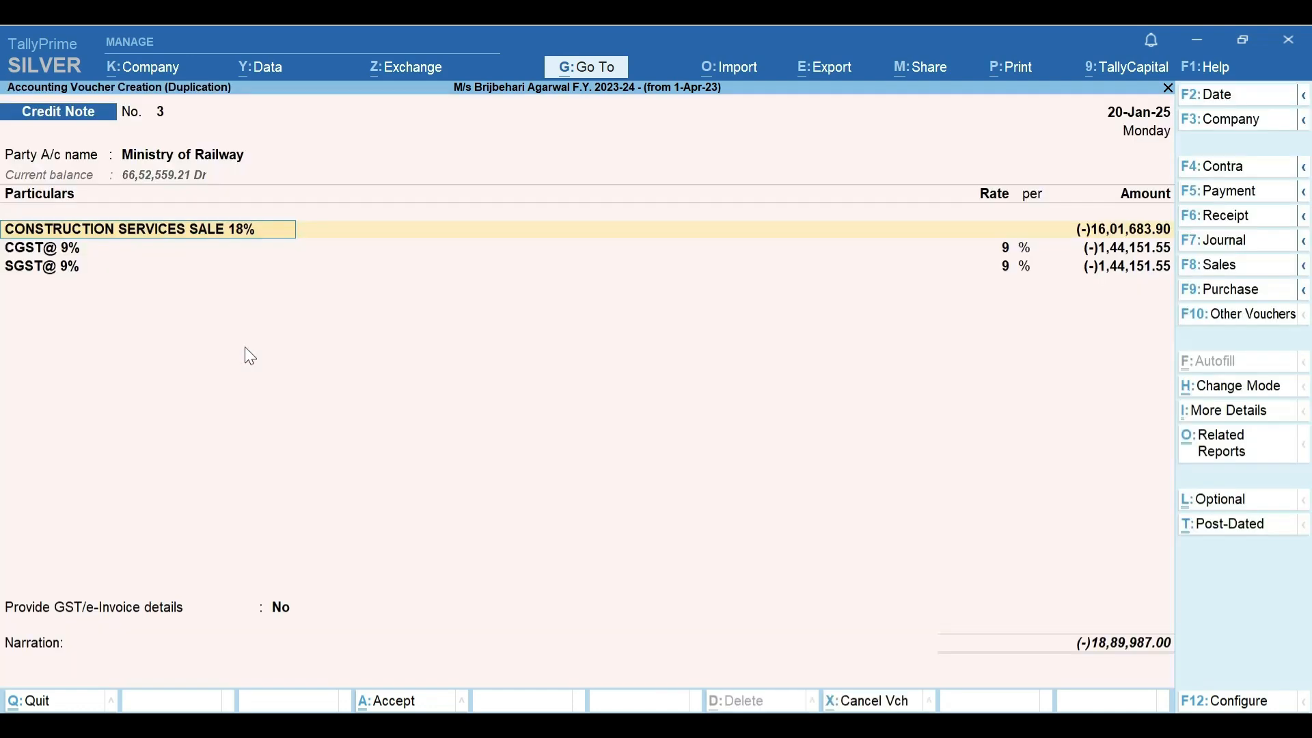
# Set the GST-inclusive amount of CONSTRUCTION SERVICES SALE 18% to 1889987, leaving the ledger description blank
pyautogui.press('Return')
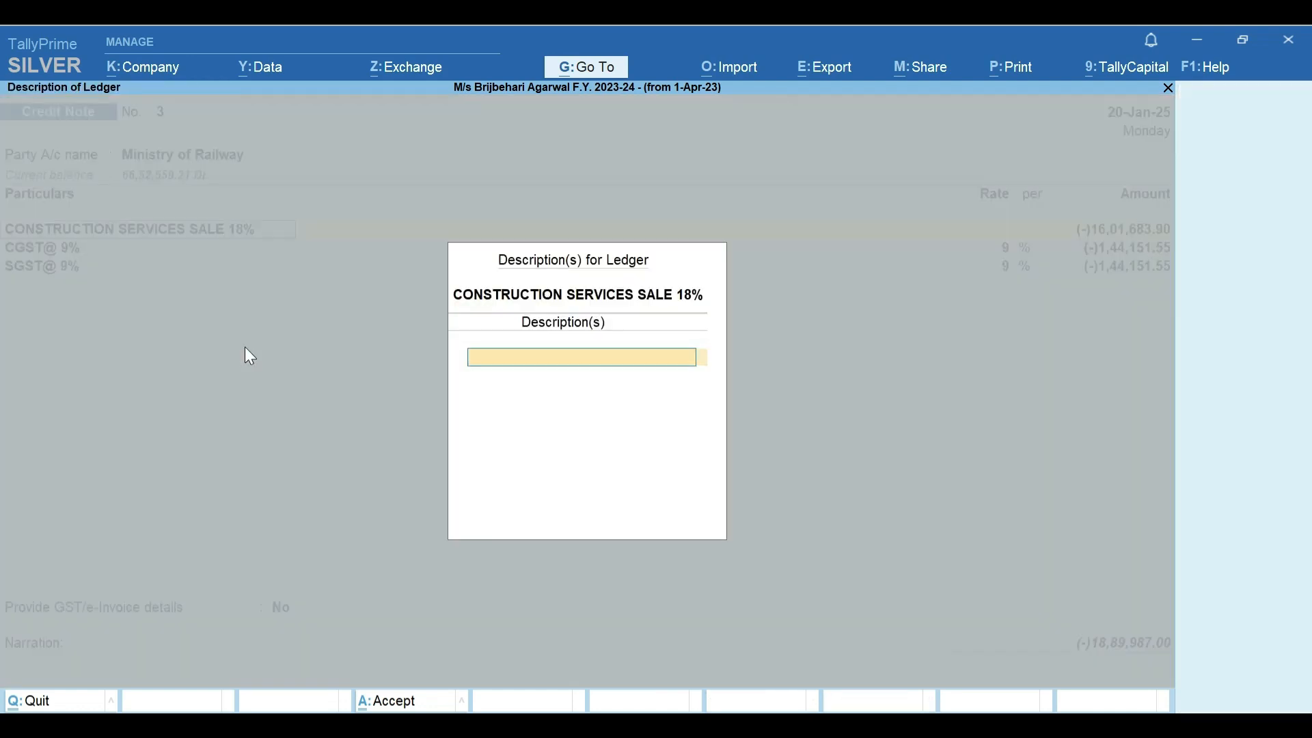
pyautogui.press('Return')
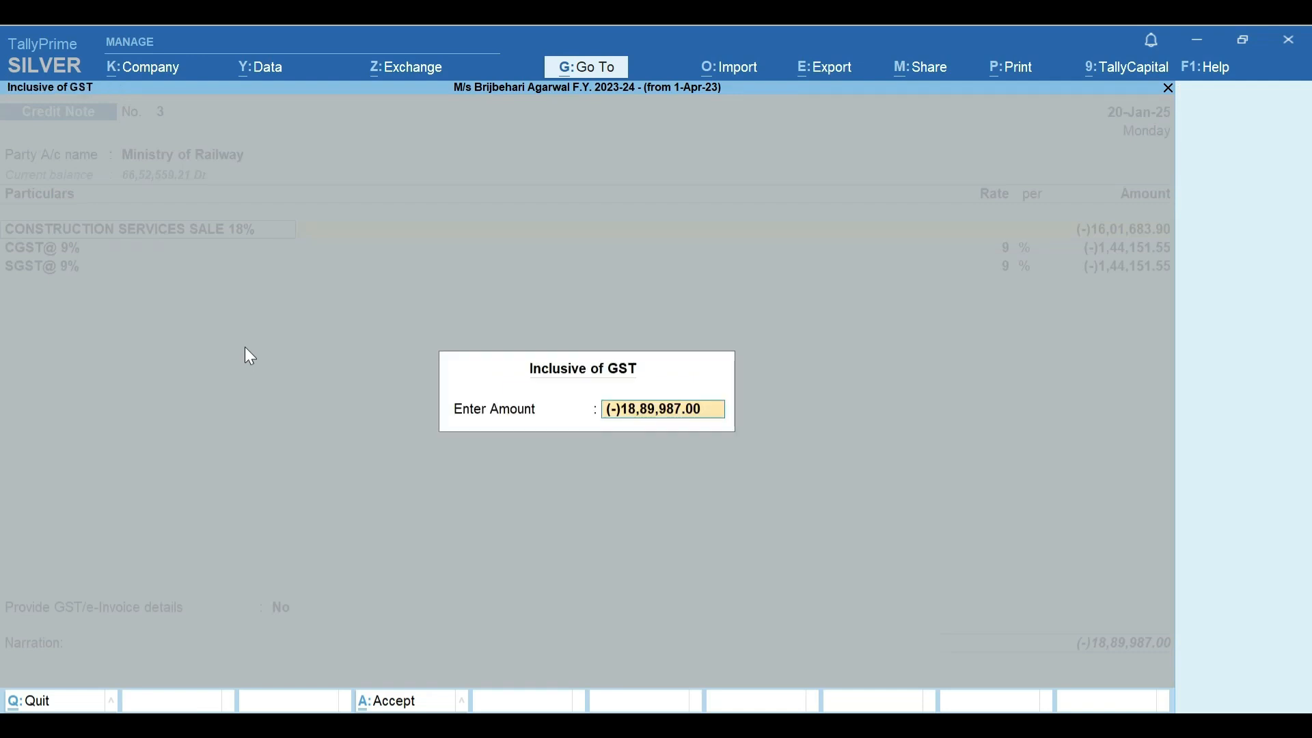
pyautogui.write('1889987')
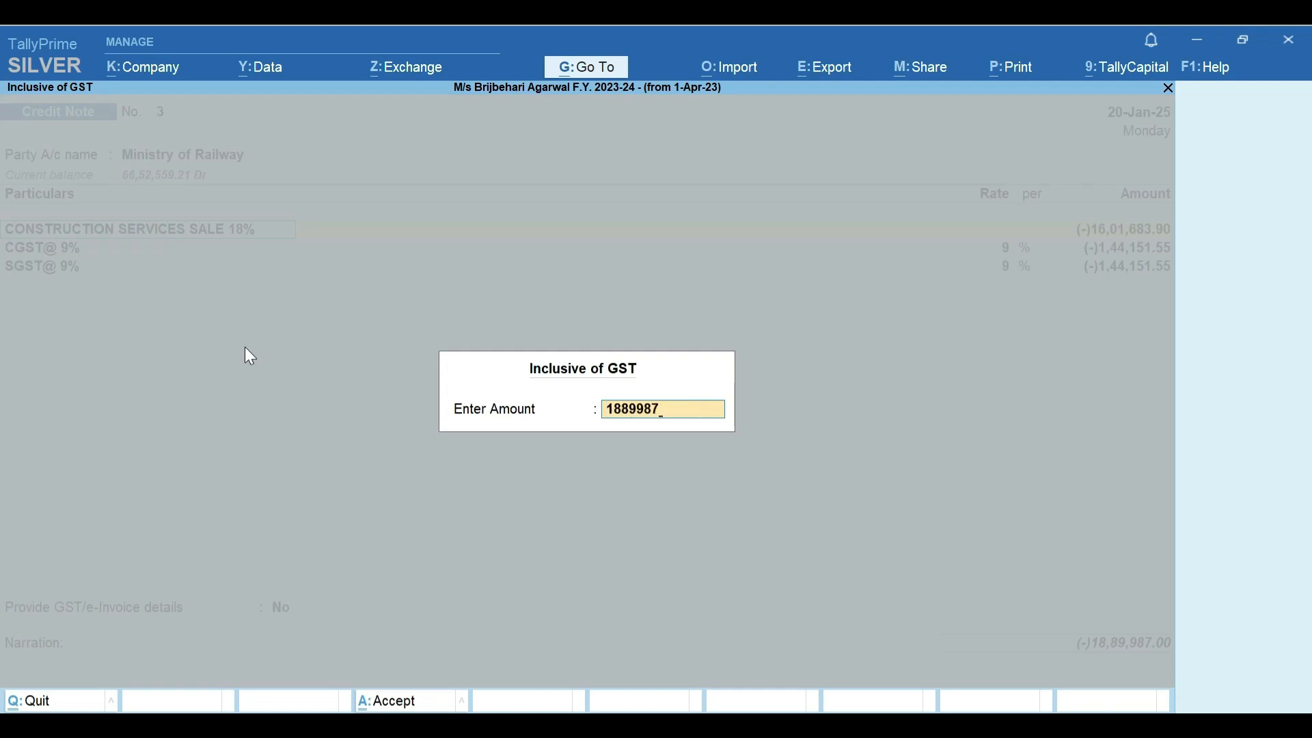
pyautogui.press('Return')
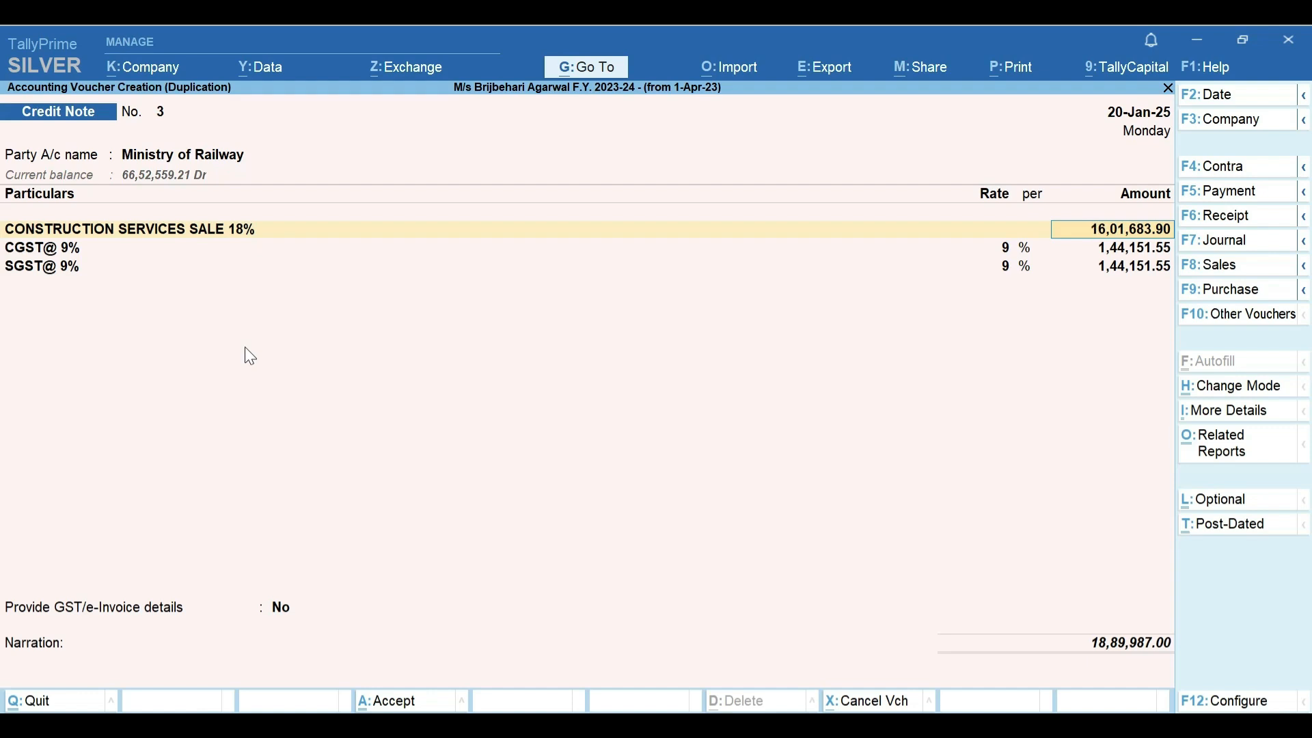
# Accept the sale, CGST@ 9% and SGST@ 9% lines with their calculated amounts and finish the ledger entries
pyautogui.press('Return')
pyautogui.press('Return')
pyautogui.press('Return')
pyautogui.press('Return')
pyautogui.press('Return')
pyautogui.press('Return')
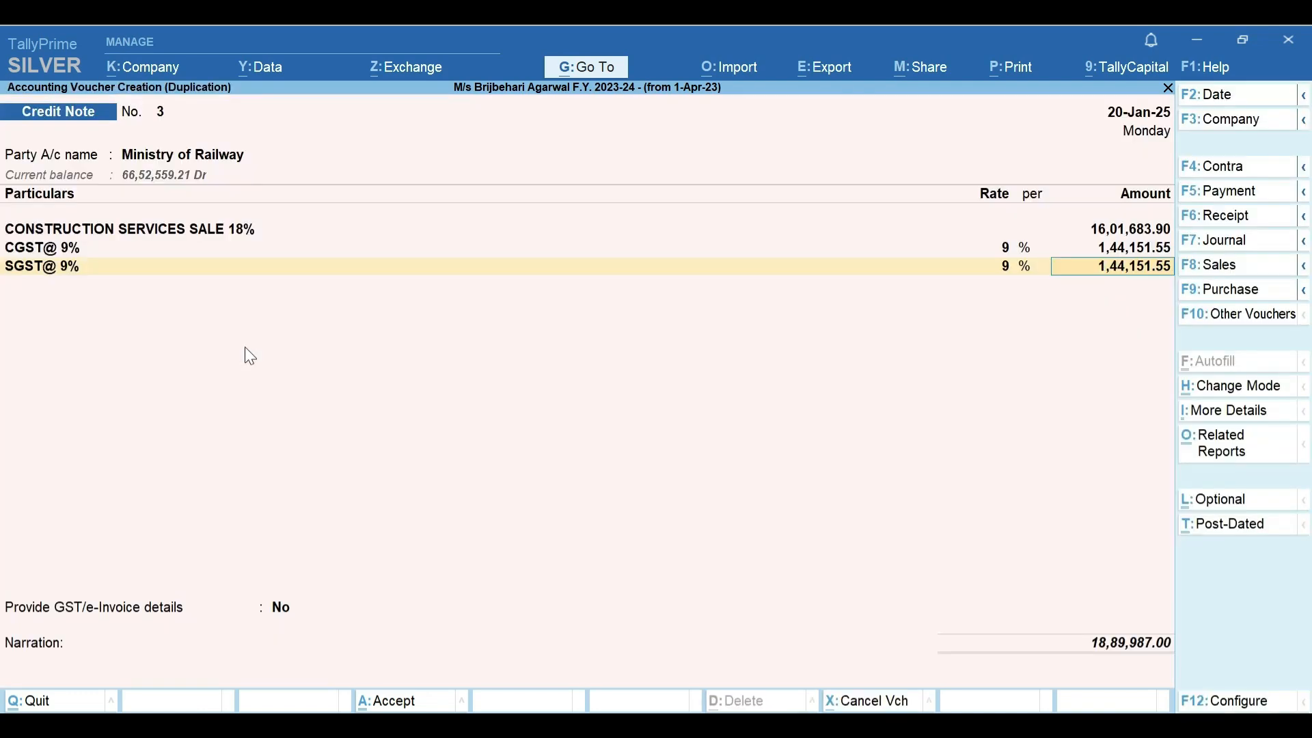
pyautogui.press('Return')
pyautogui.press('Return')
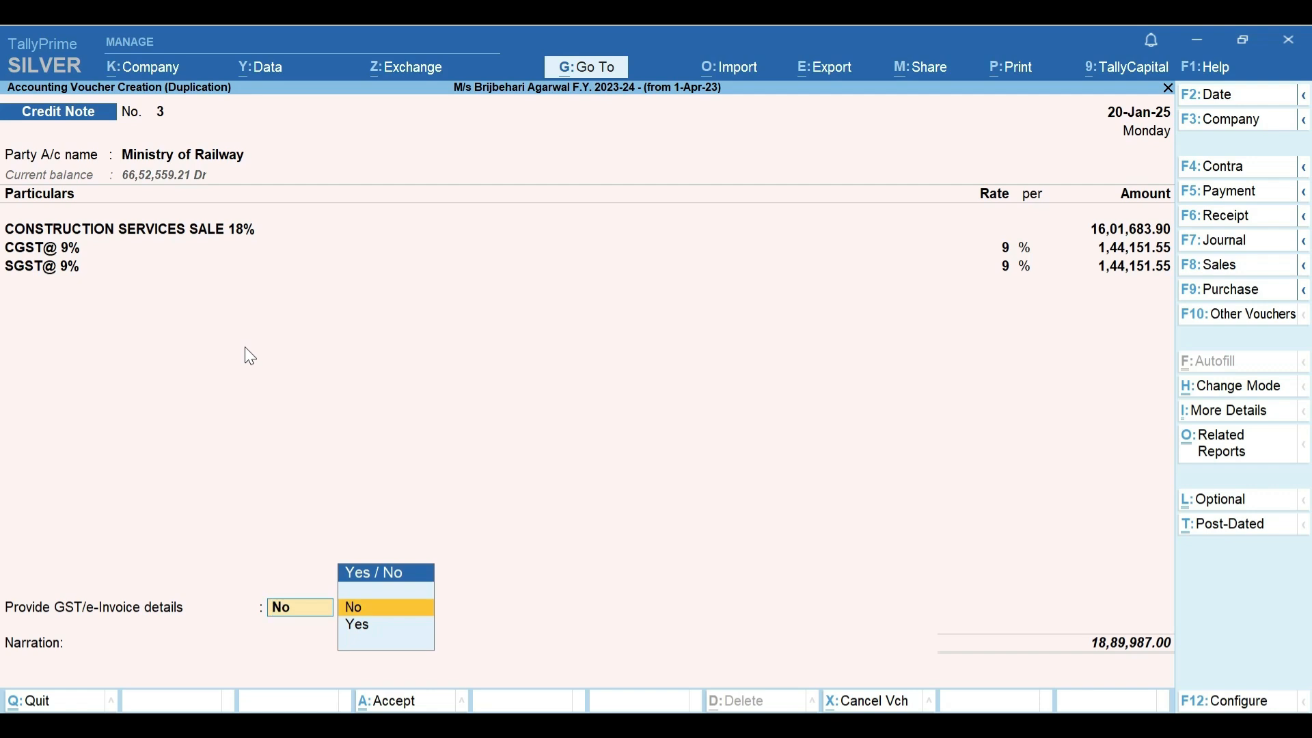
# Enable GST/e-Invoice details and choose 04-Correction in Invoice as the reason, leaving the buyer's debit note number and date blank
pyautogui.press('Down')
pyautogui.press('Return')
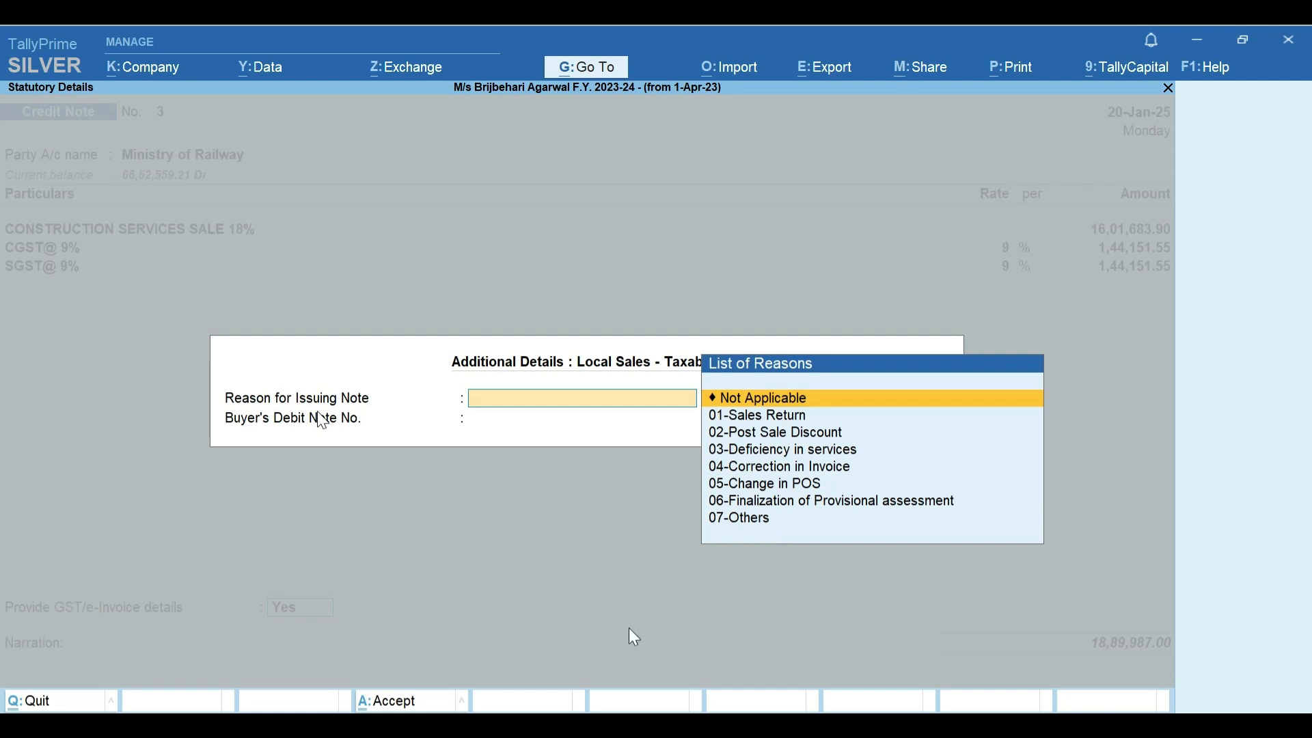
pyautogui.press('Down')
pyautogui.press('Down')
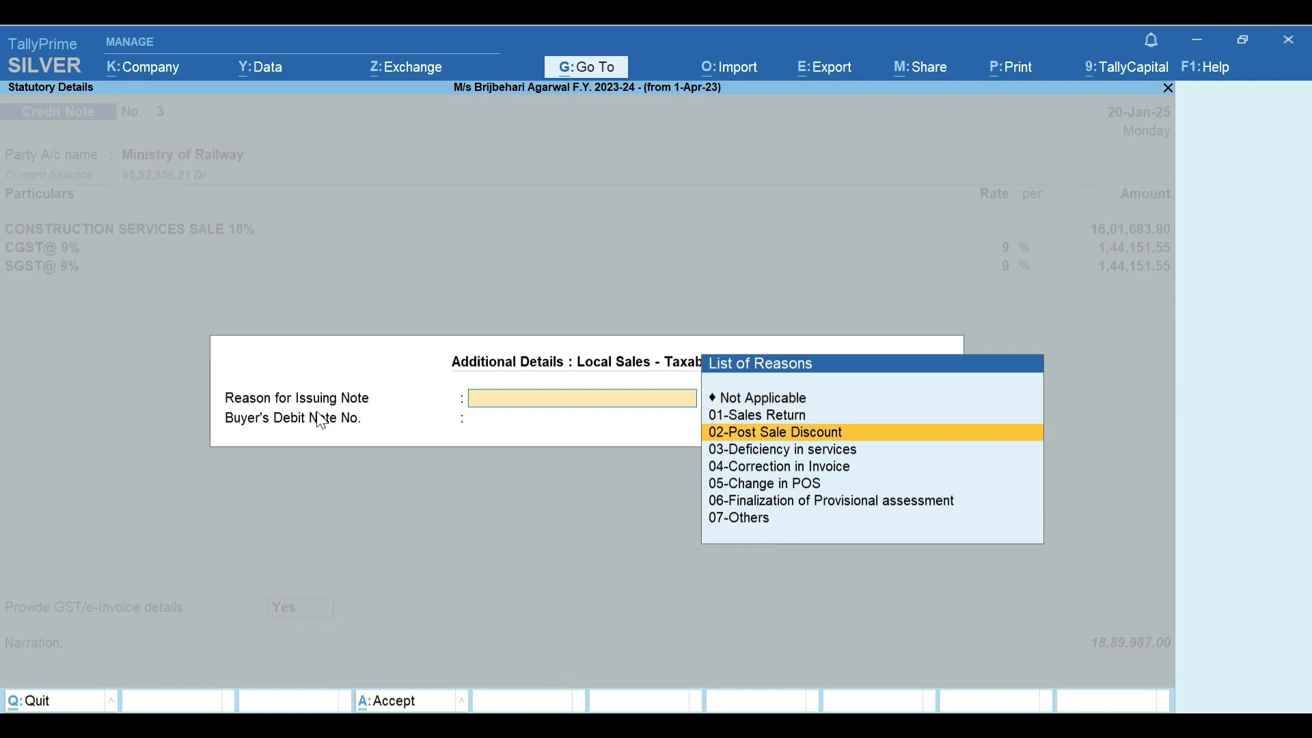
pyautogui.press('Down')
pyautogui.press('Down')
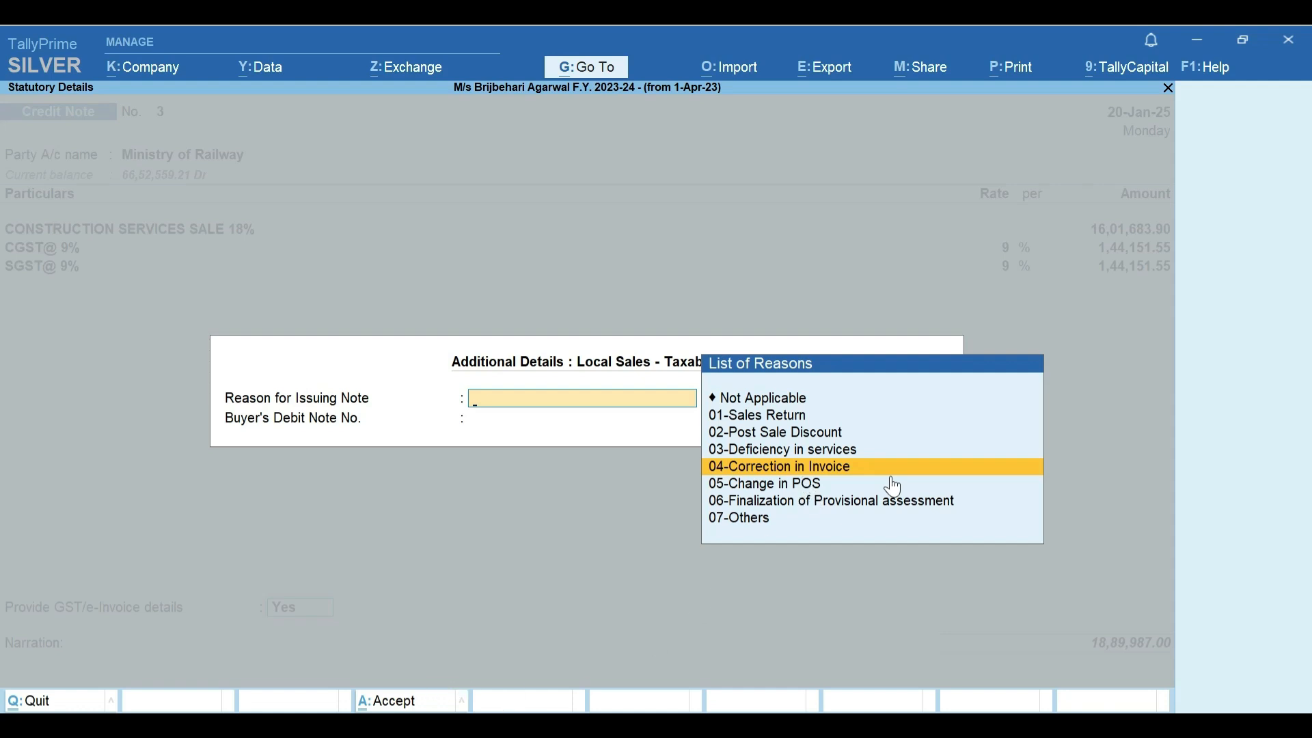
pyautogui.press('Return')
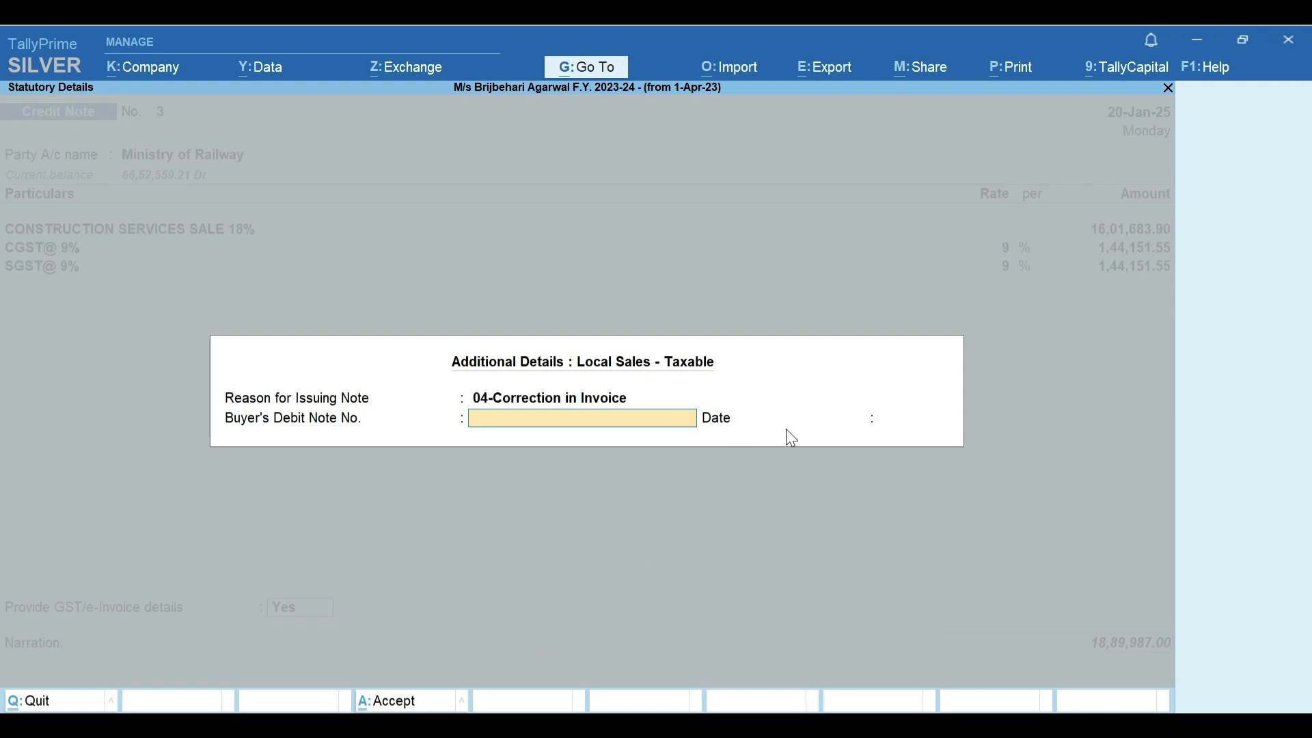
pyautogui.press('Return')
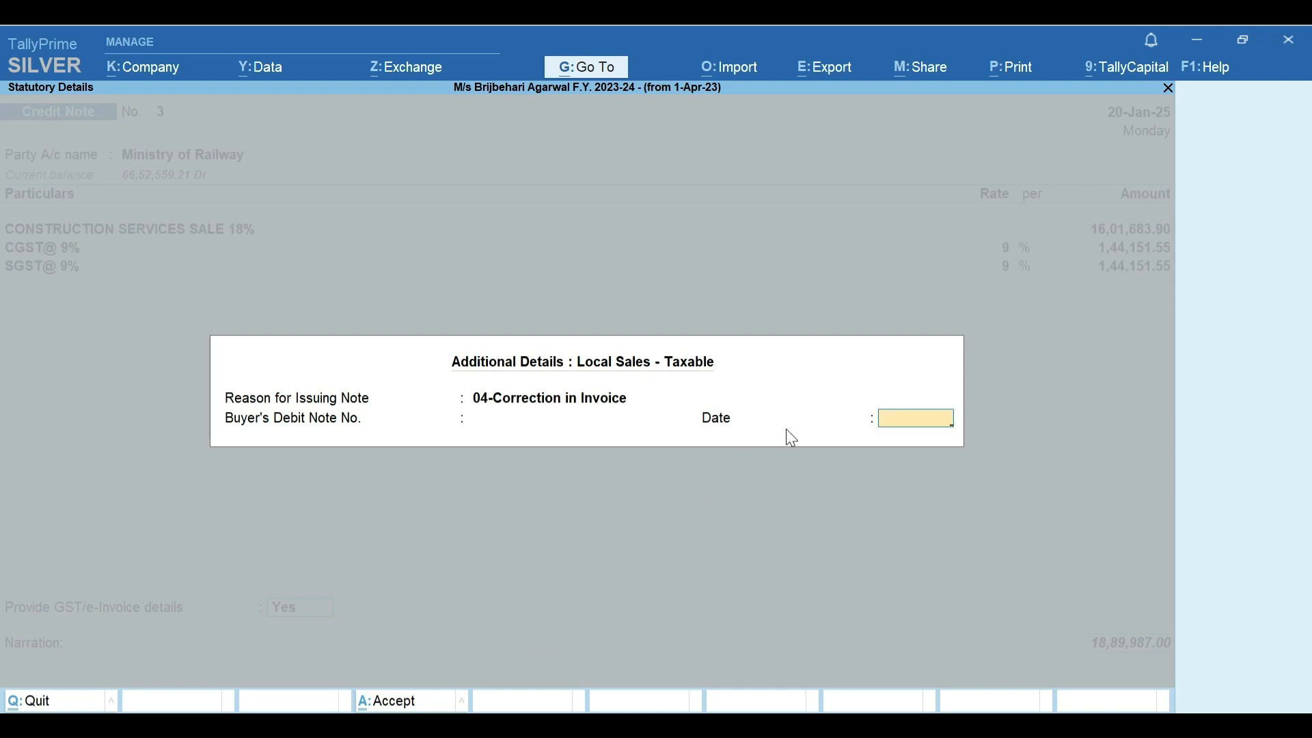
pyautogui.press('Return')
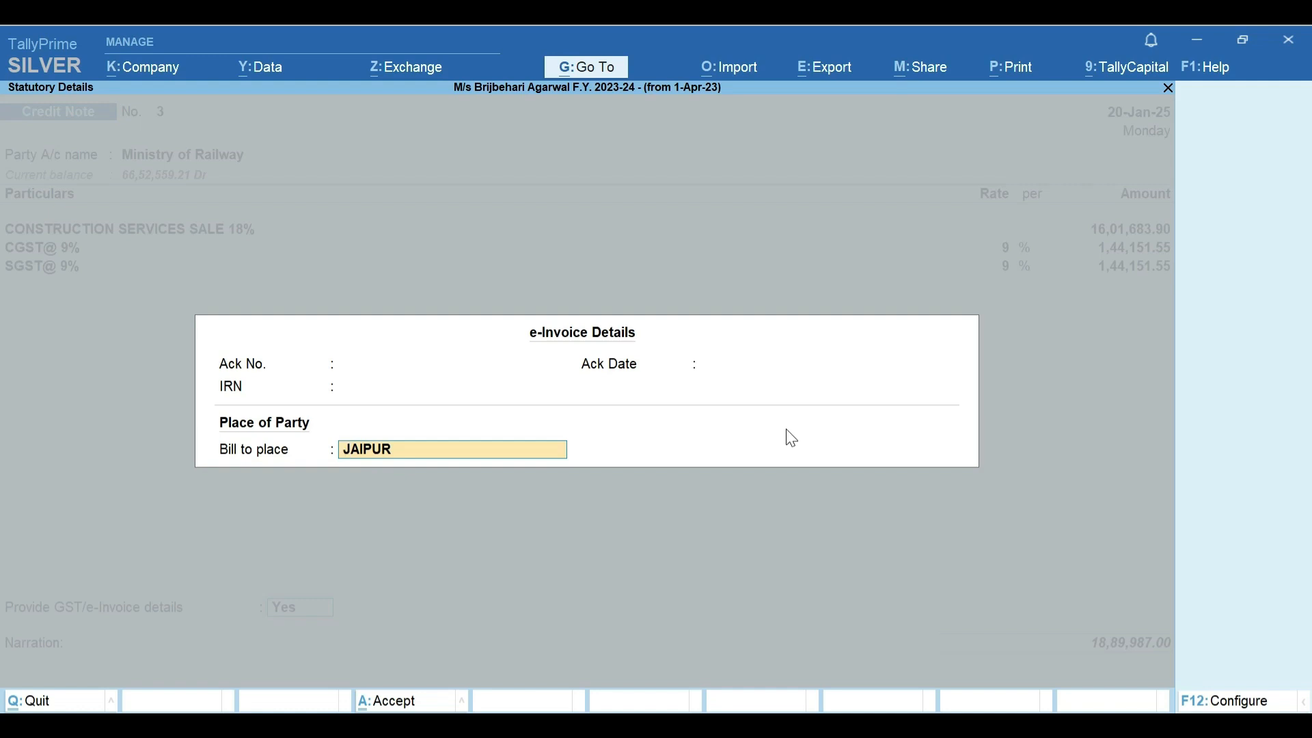
# Accept JAIPUR as the bill-to place, save the credit note and generate its e-invoice
pyautogui.press('Return')
pyautogui.press('Return')
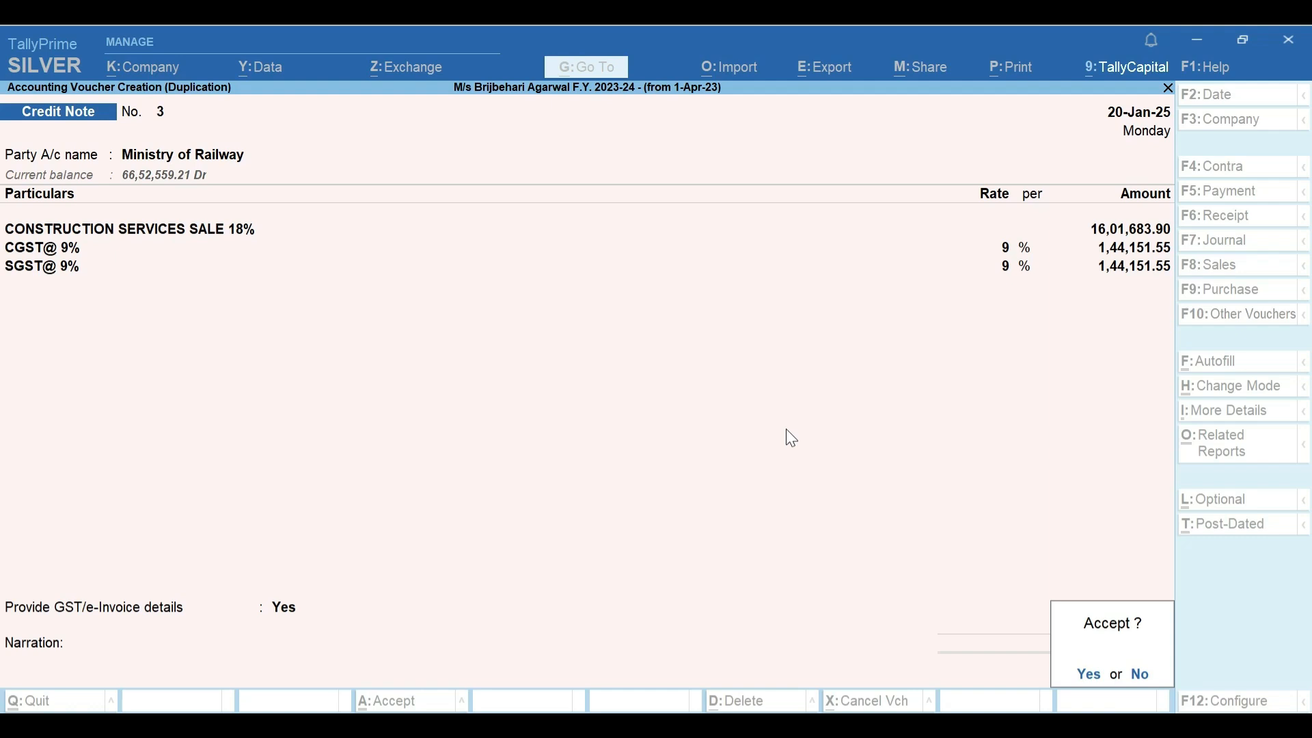
pyautogui.press('Return')
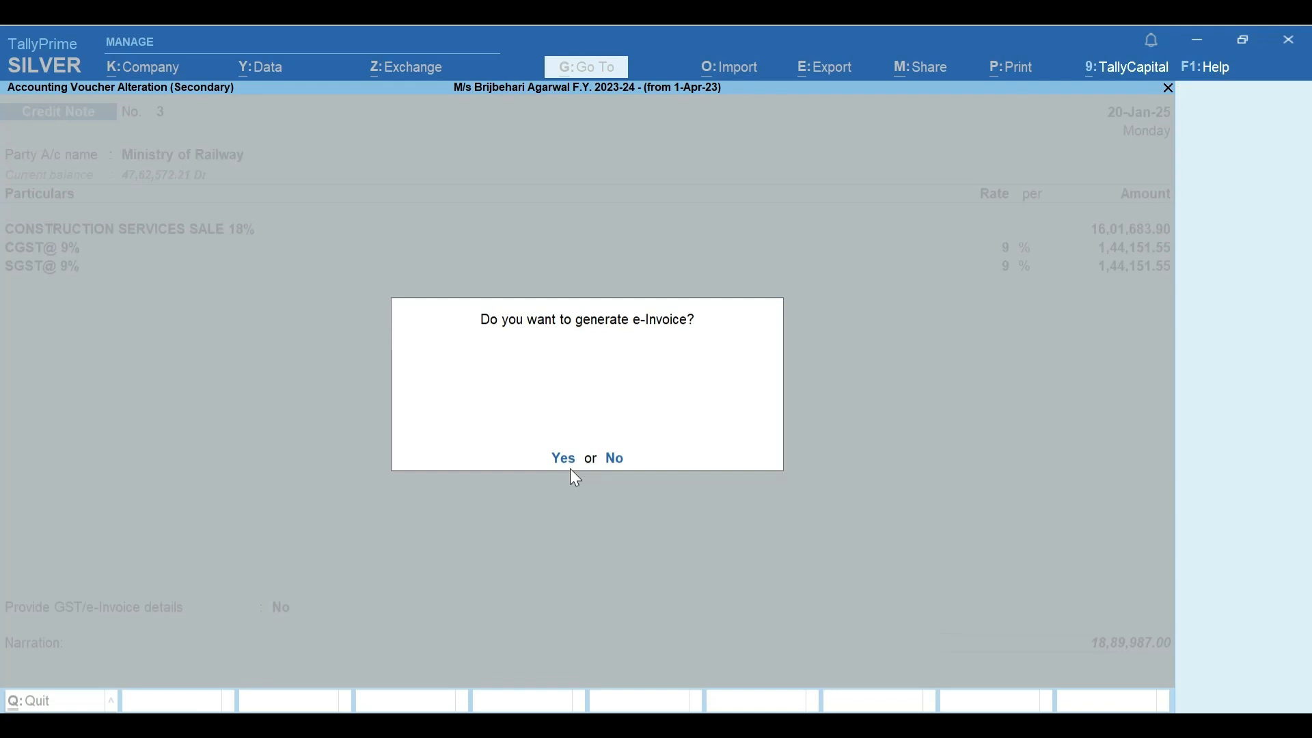
pyautogui.click(569, 466)
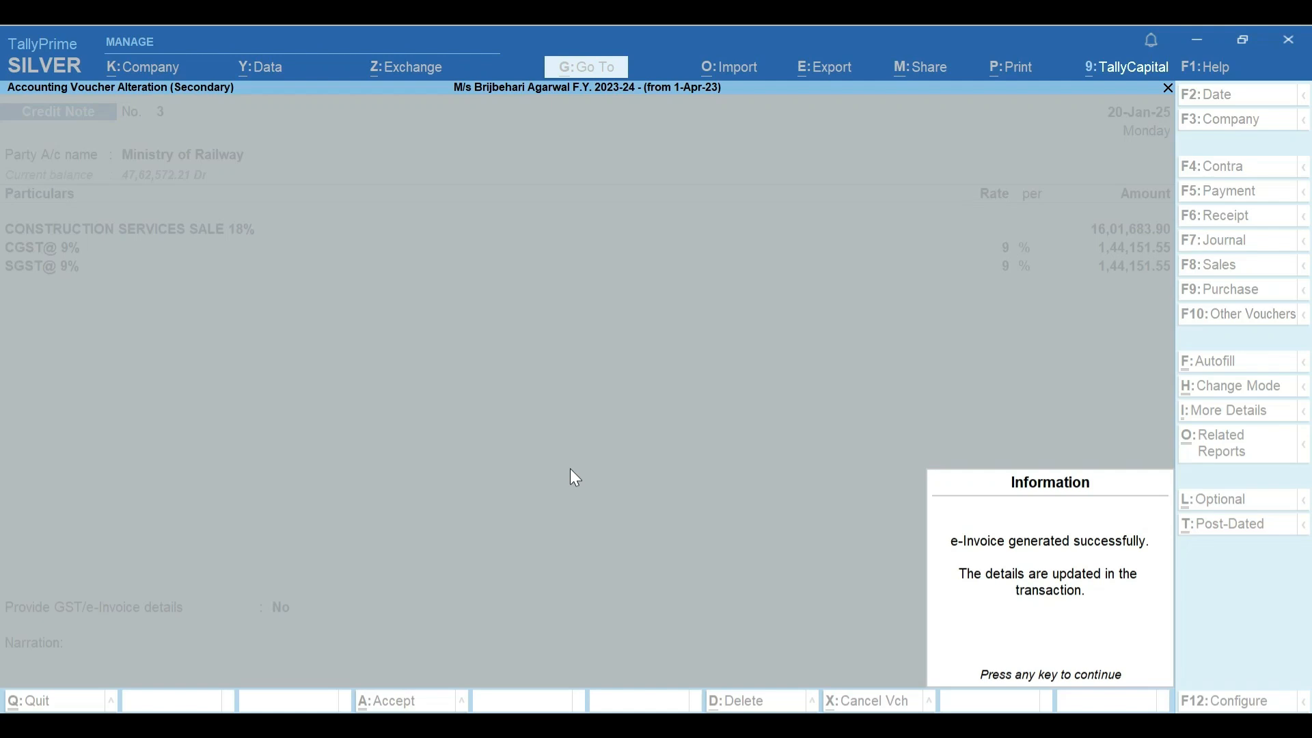
pyautogui.press('Return')
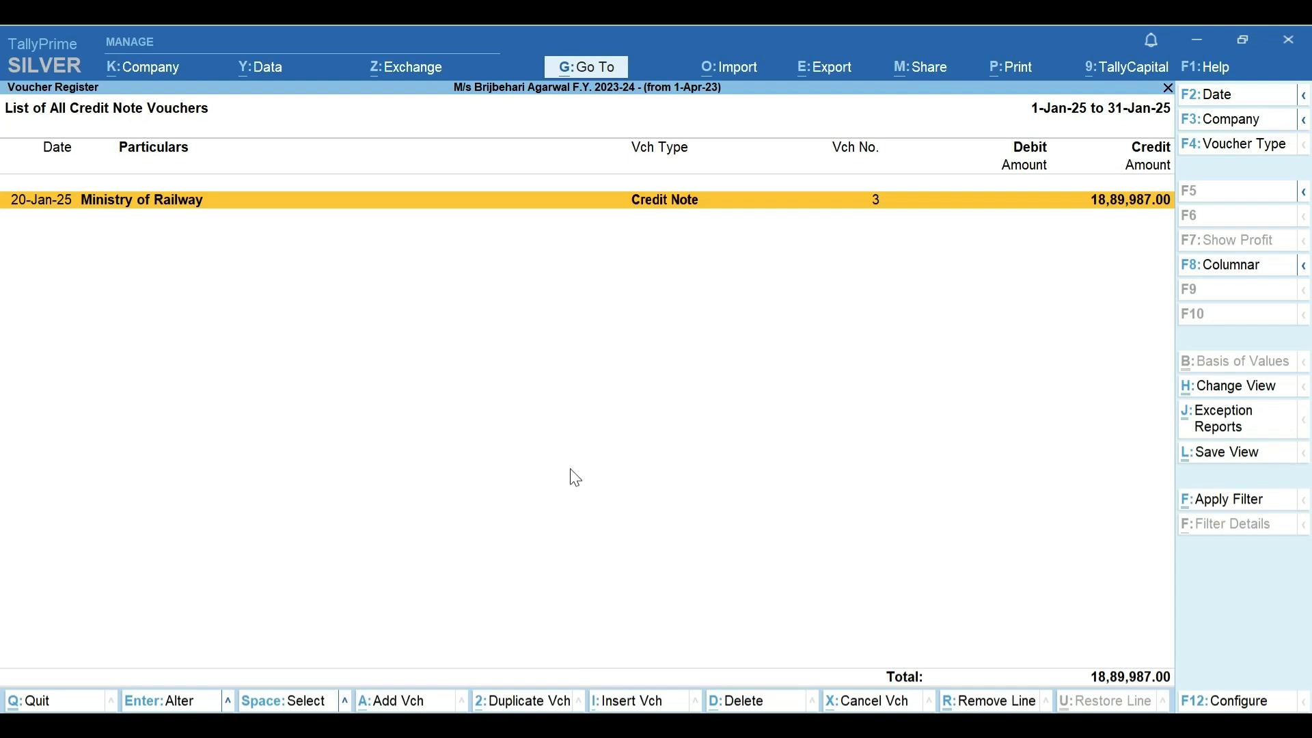
# Reopen the 20-Jan-25 Ministry of Railway credit note, preview its printout and leave the voucher without changes
pyautogui.press('Return')
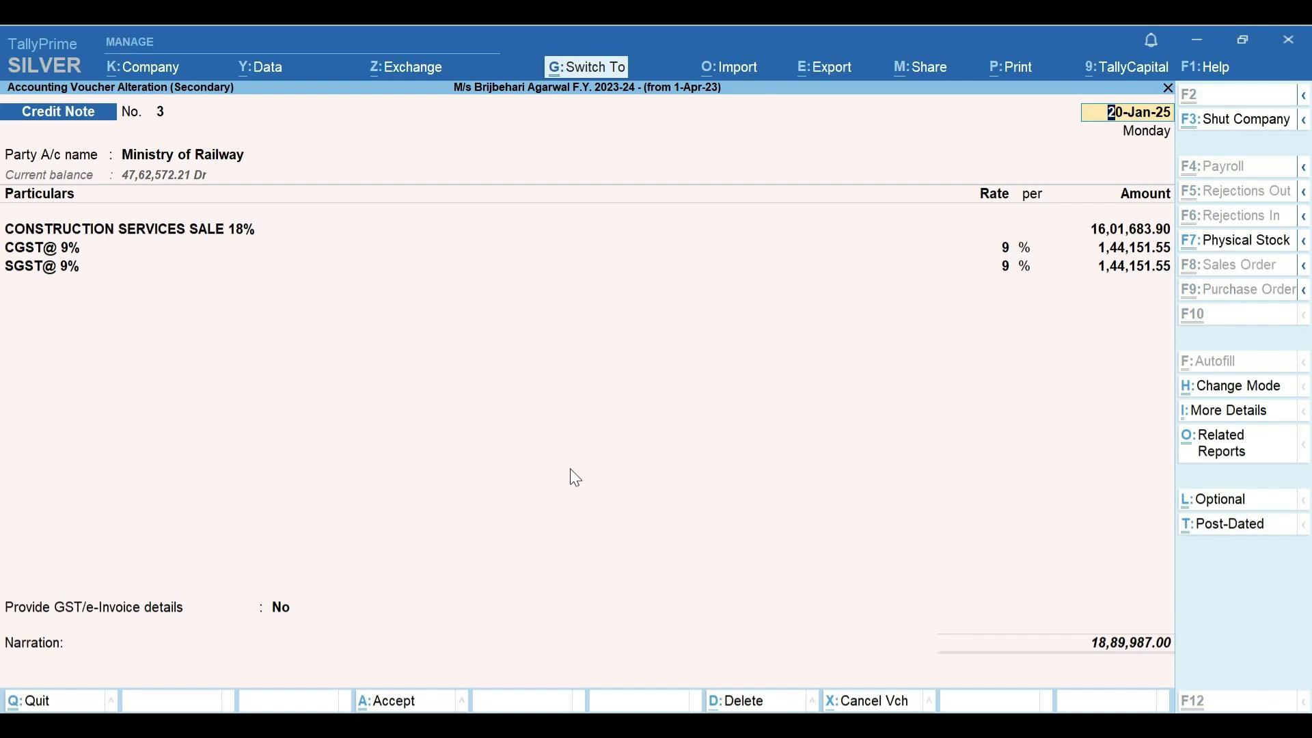
pyautogui.hotkey('alt', 'p')
pyautogui.click(572, 478)
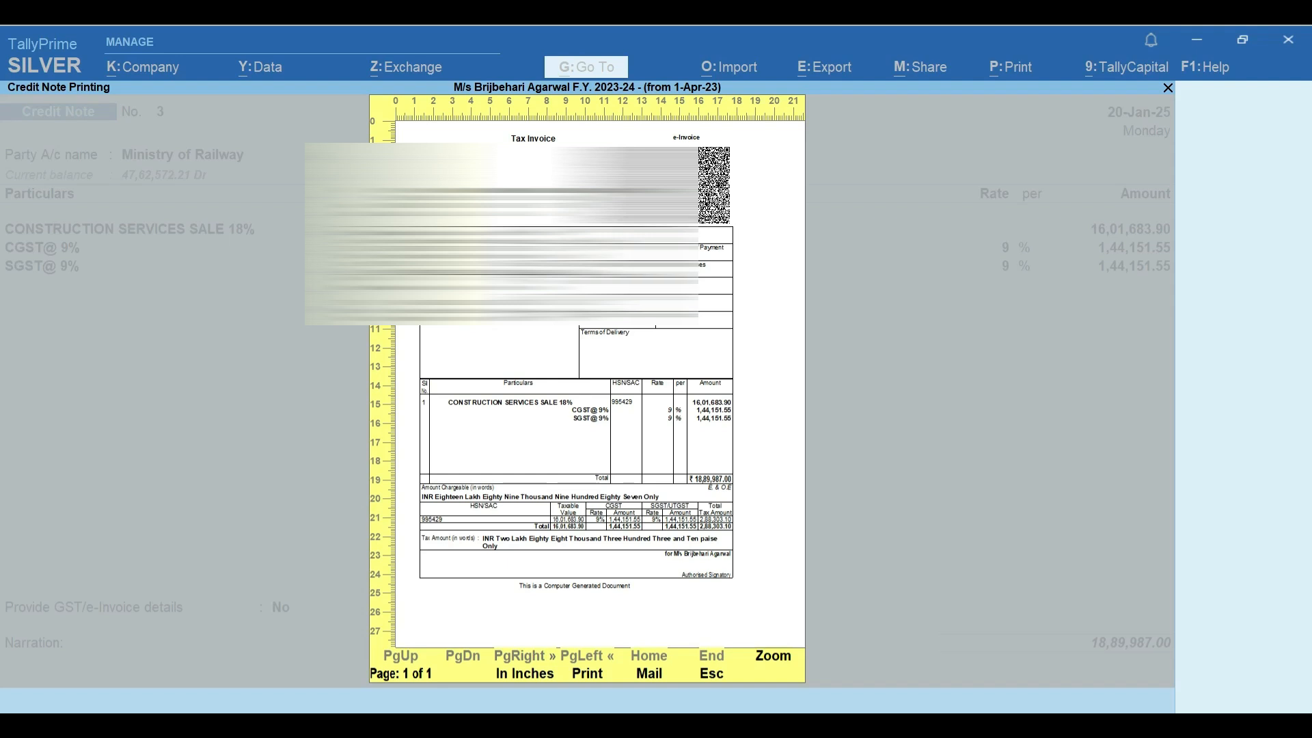
pyautogui.press('Escape')
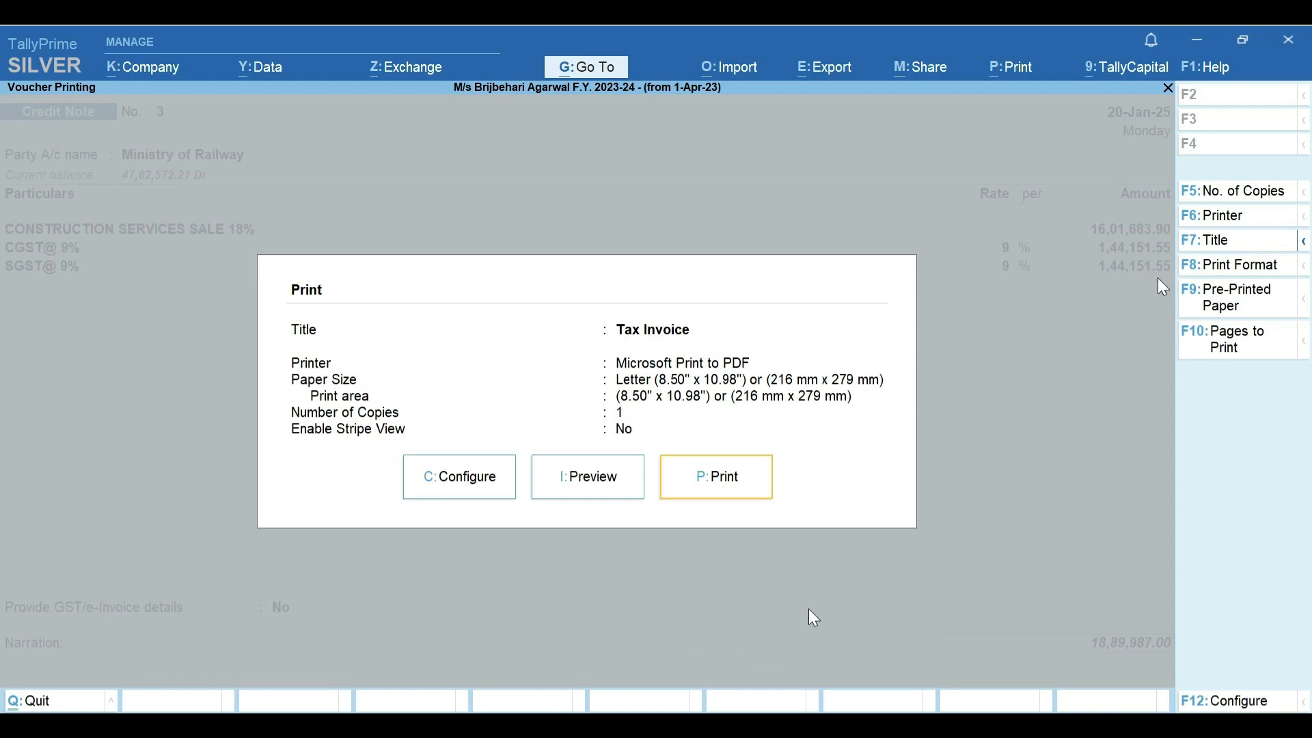
pyautogui.press('Escape')
pyautogui.press('Escape')
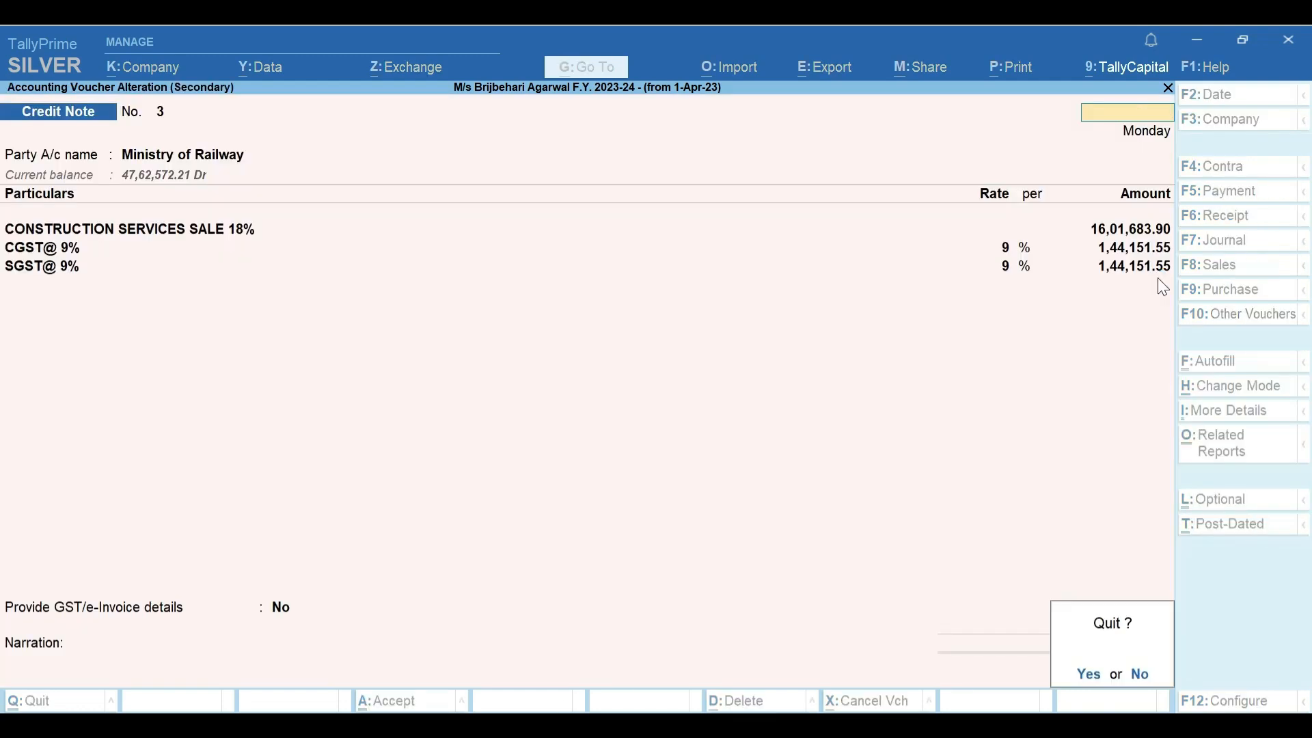
pyautogui.press('Return')
# Return to the Gateway of Tally and open the GSTR-1 report from the statutory GST reports
pyautogui.press('Escape')
pyautogui.press('Escape')
pyautogui.press('Escape')
pyautogui.press('Escape')
pyautogui.press('Escape')
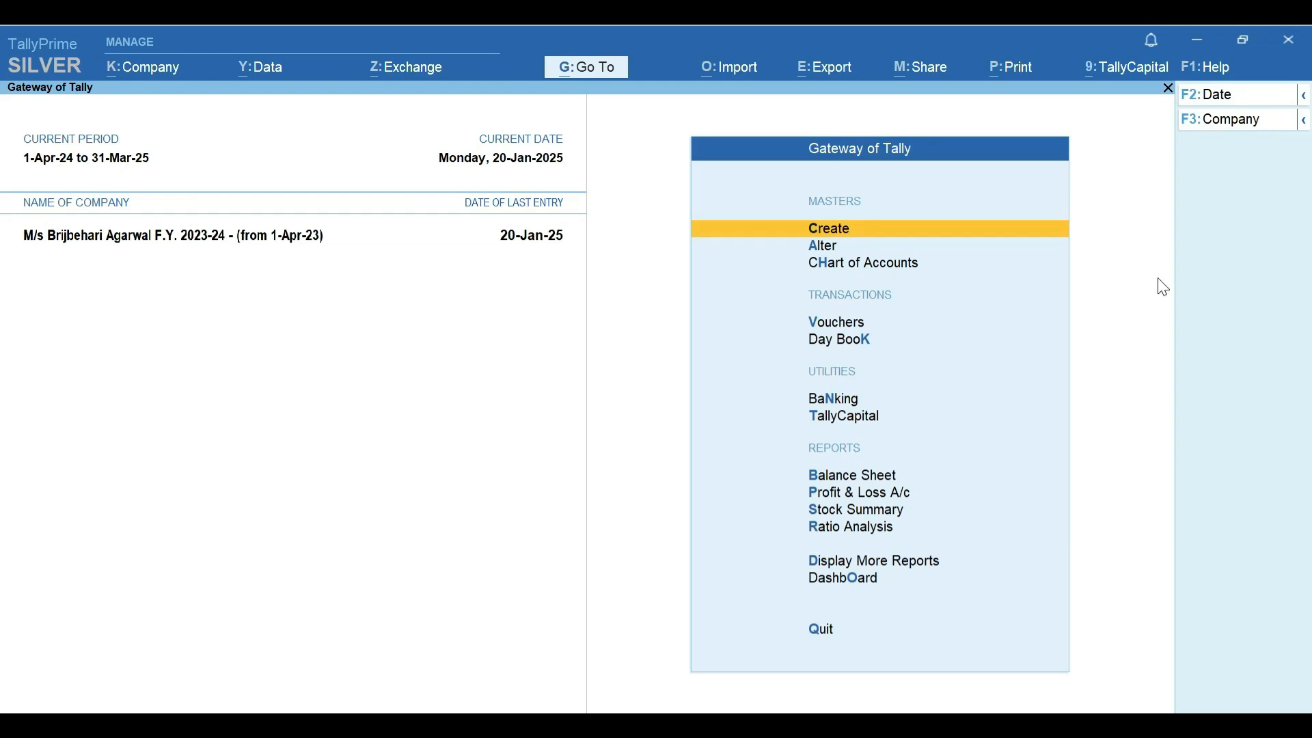
pyautogui.press('d')
pyautogui.press('u')
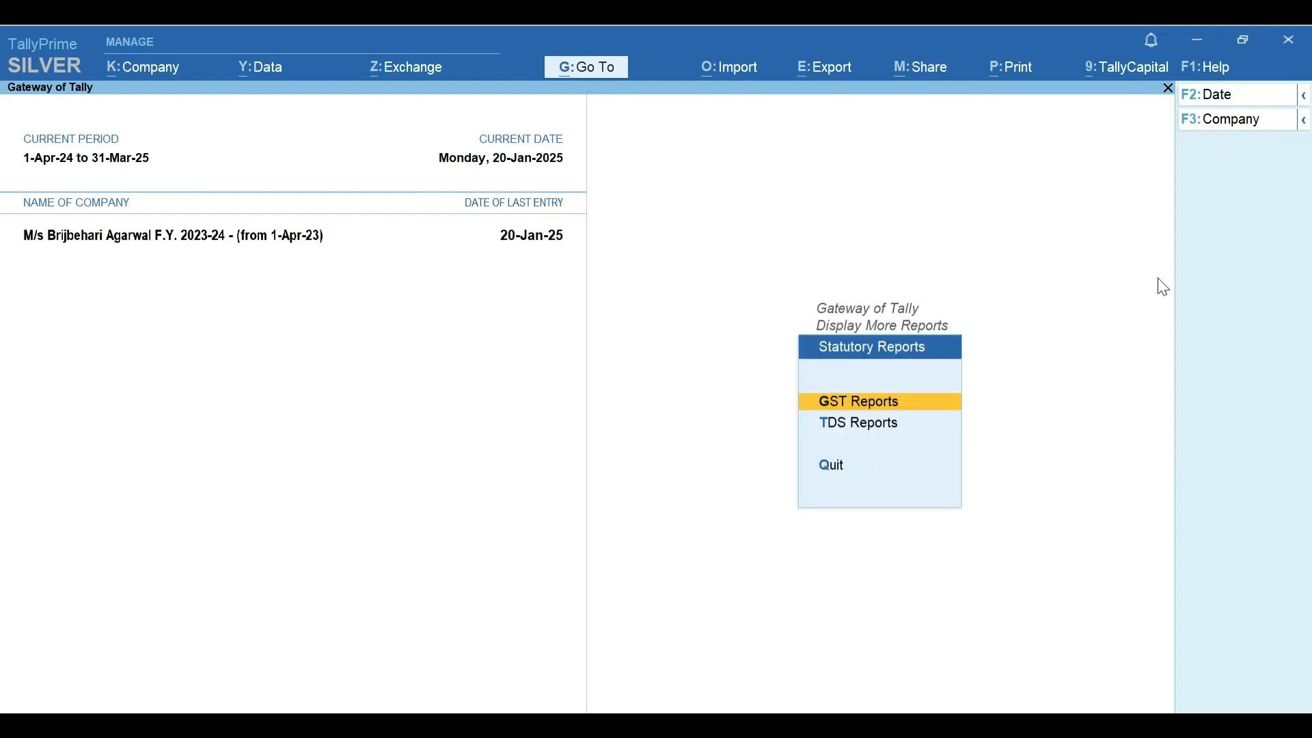
pyautogui.press('g')
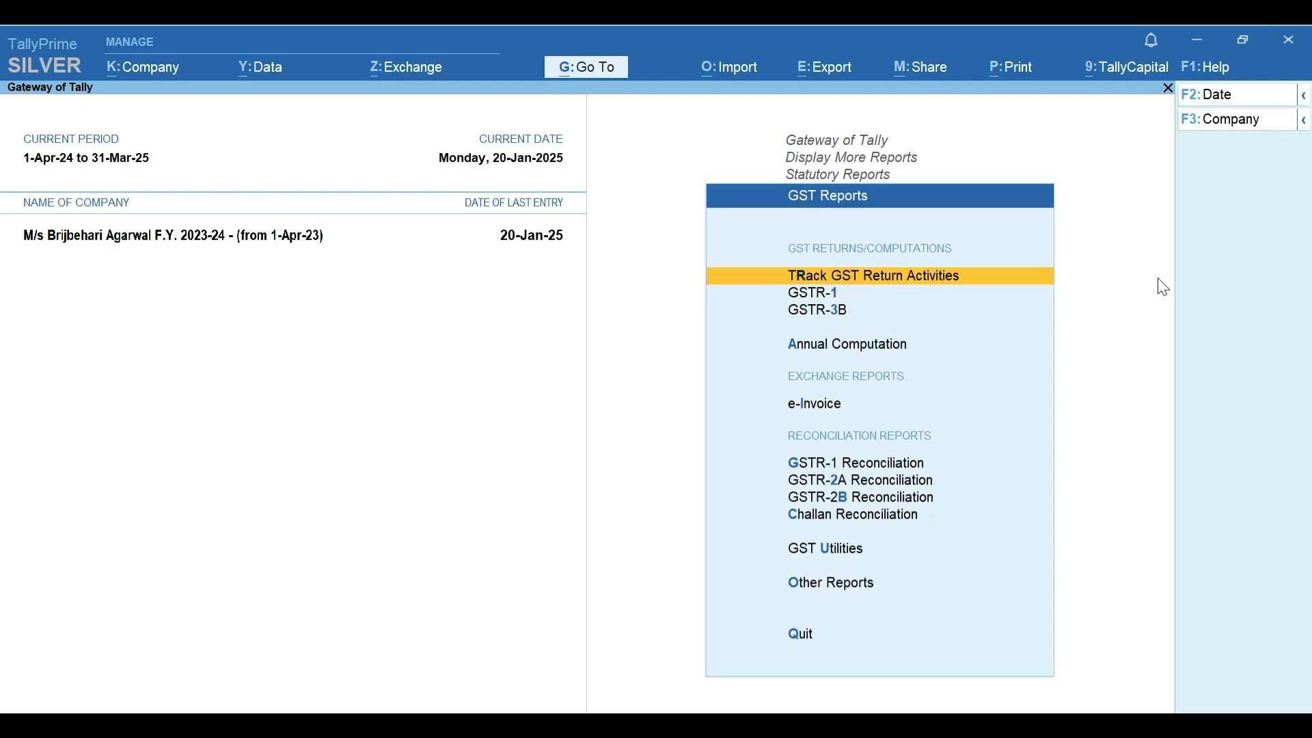
pyautogui.press('Down')
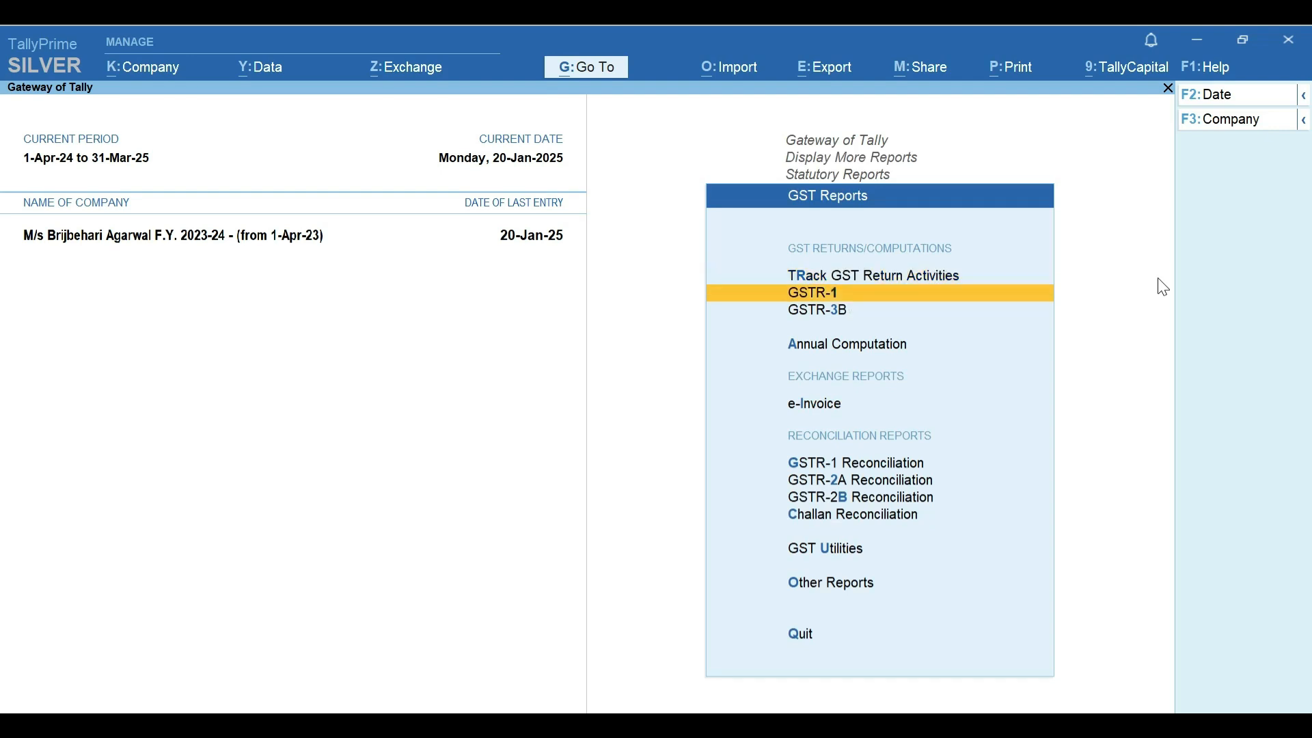
pyautogui.press('Return')
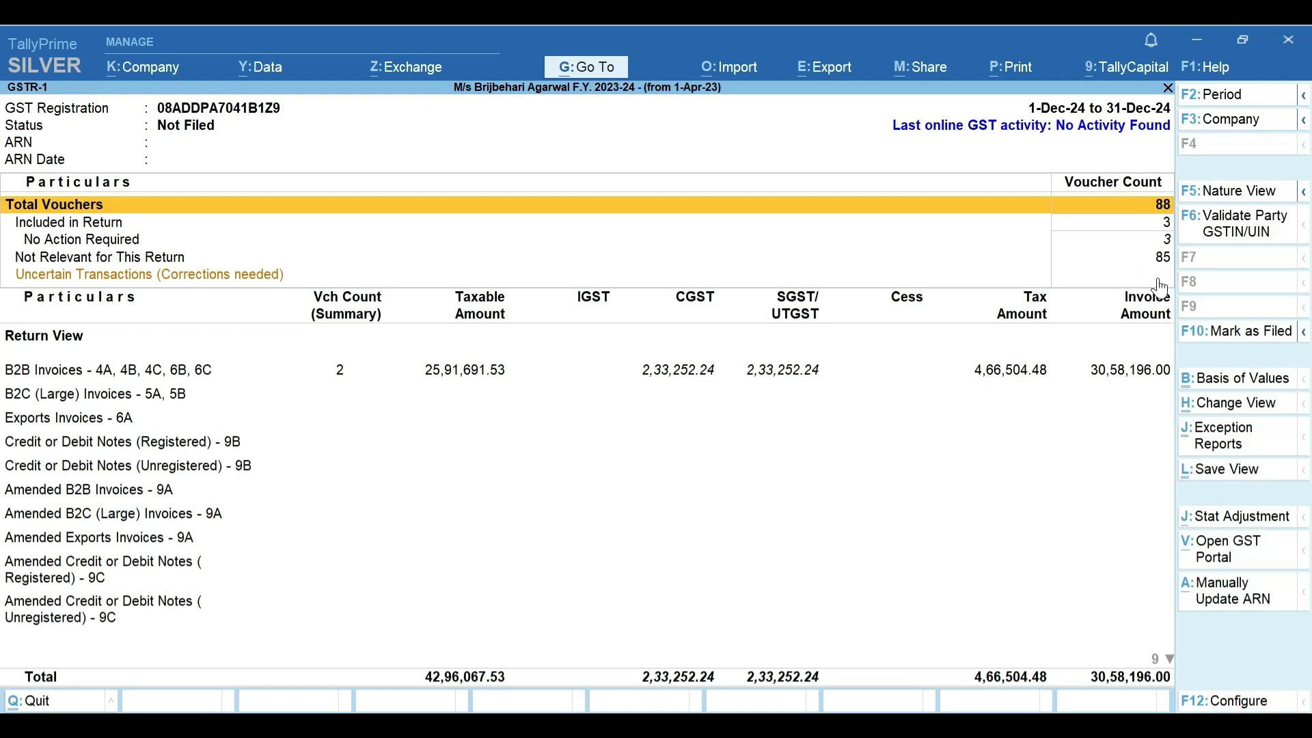
# Set the GSTR-1 report period to January 2025
pyautogui.press('F2')
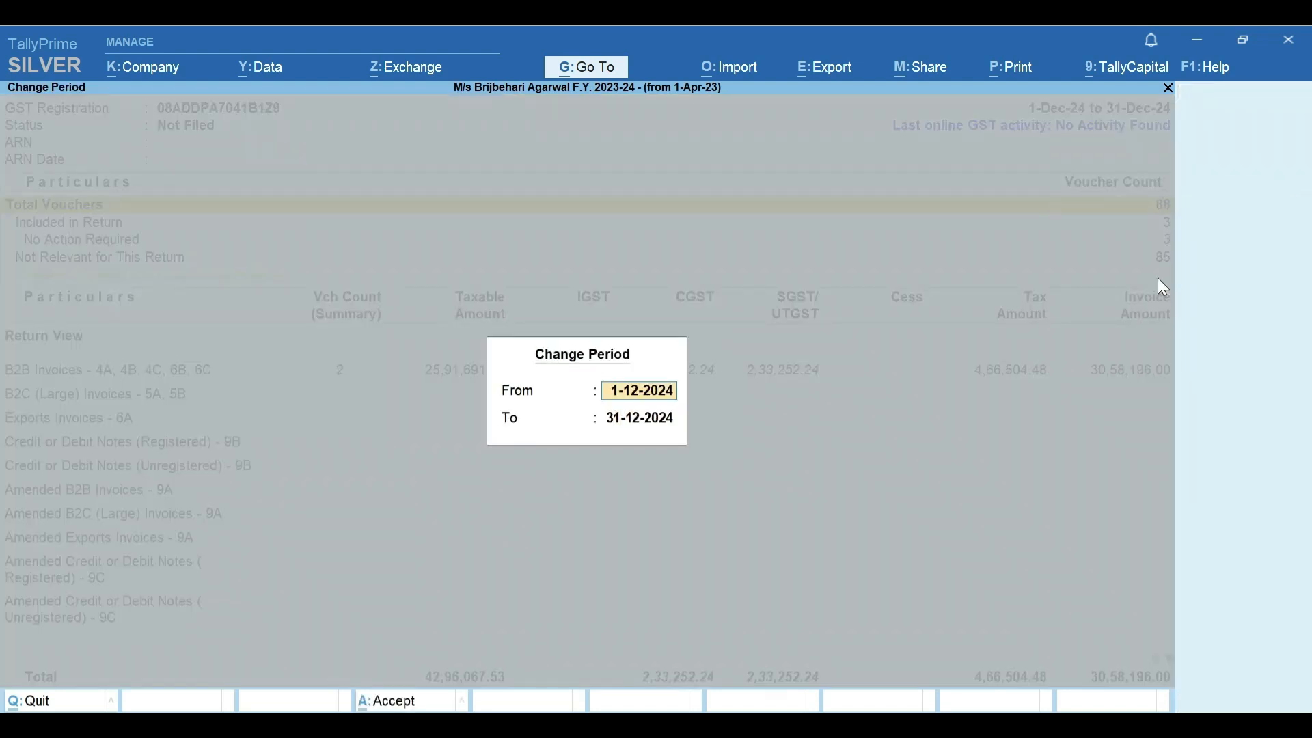
pyautogui.write('jan')
pyautogui.press('Return')
pyautogui.write('jan')
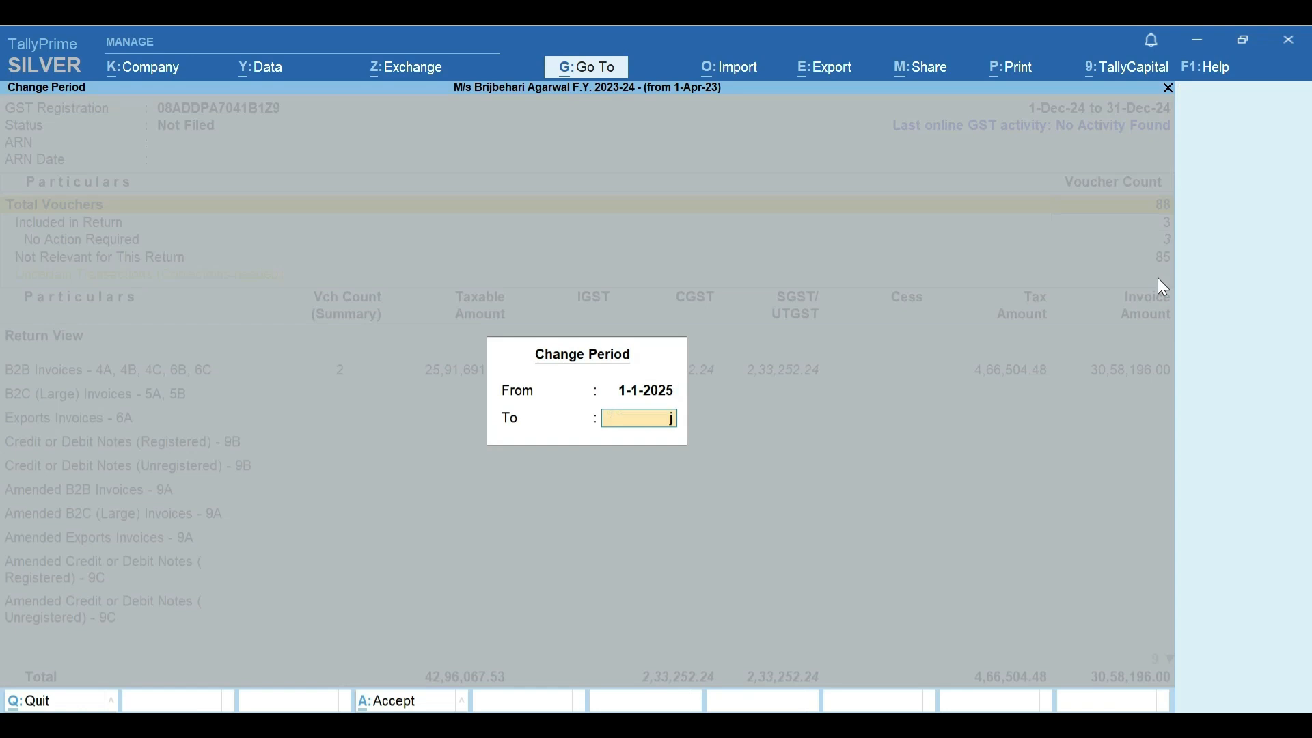
pyautogui.press('Return')
# Compare the B2B Invoices and registered Credit or Debit Notes rows, and examine the Ministry of Railway voucher behind the B2B figure
pyautogui.press('Down')
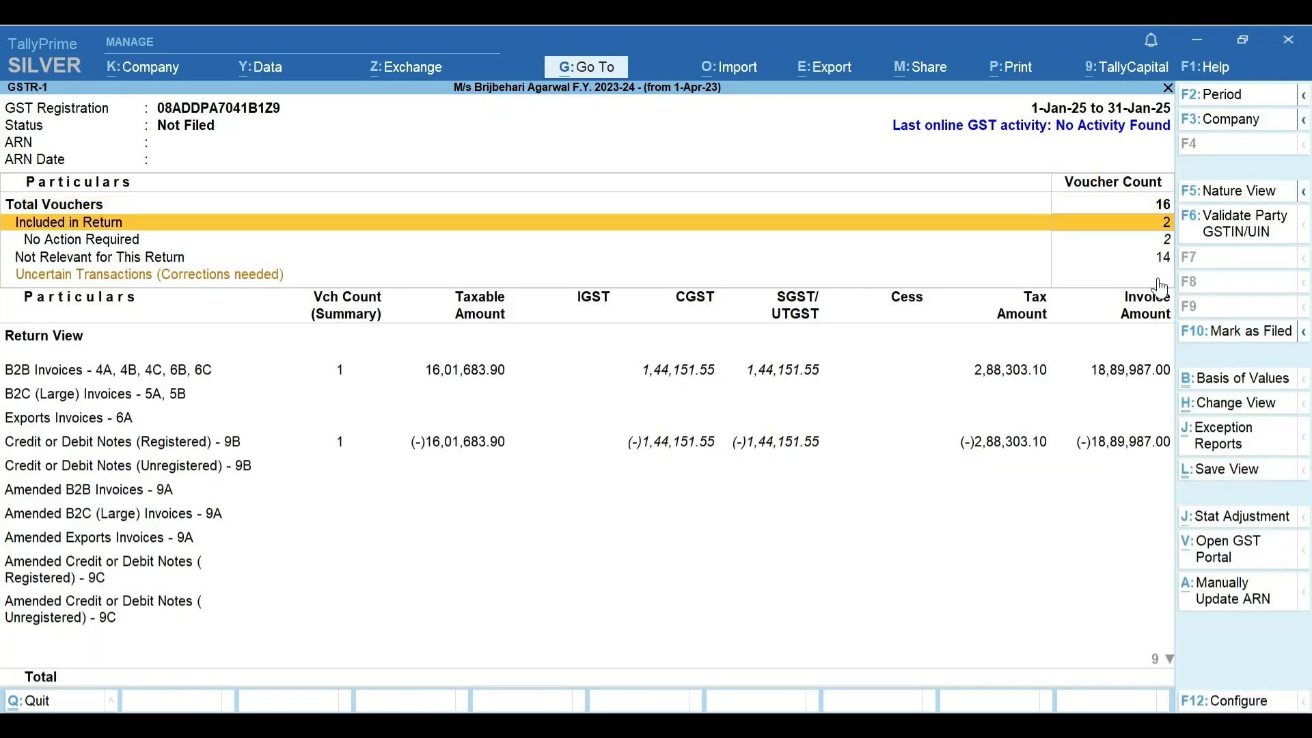
pyautogui.press('Down')
pyautogui.press('Down')
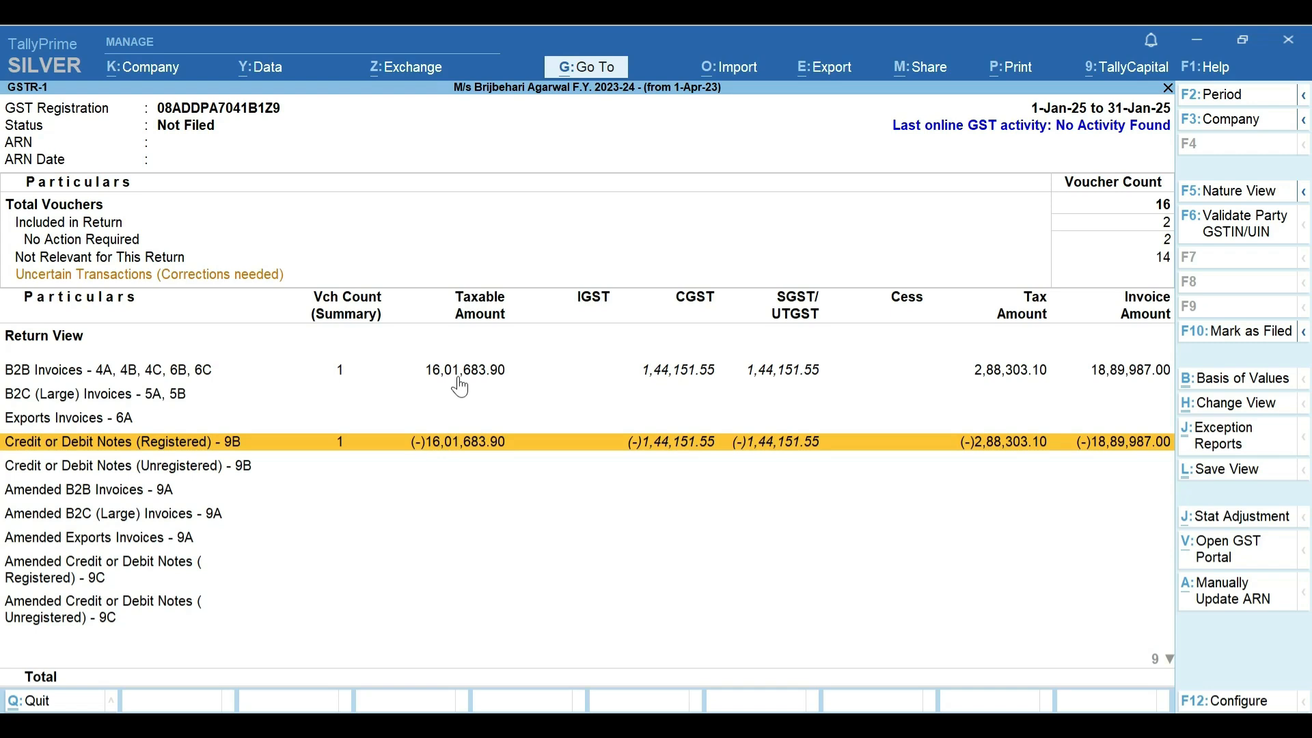
pyautogui.press('Up')
pyautogui.press('Up')
pyautogui.press('Up')
pyautogui.press('Up')
pyautogui.press('Down')
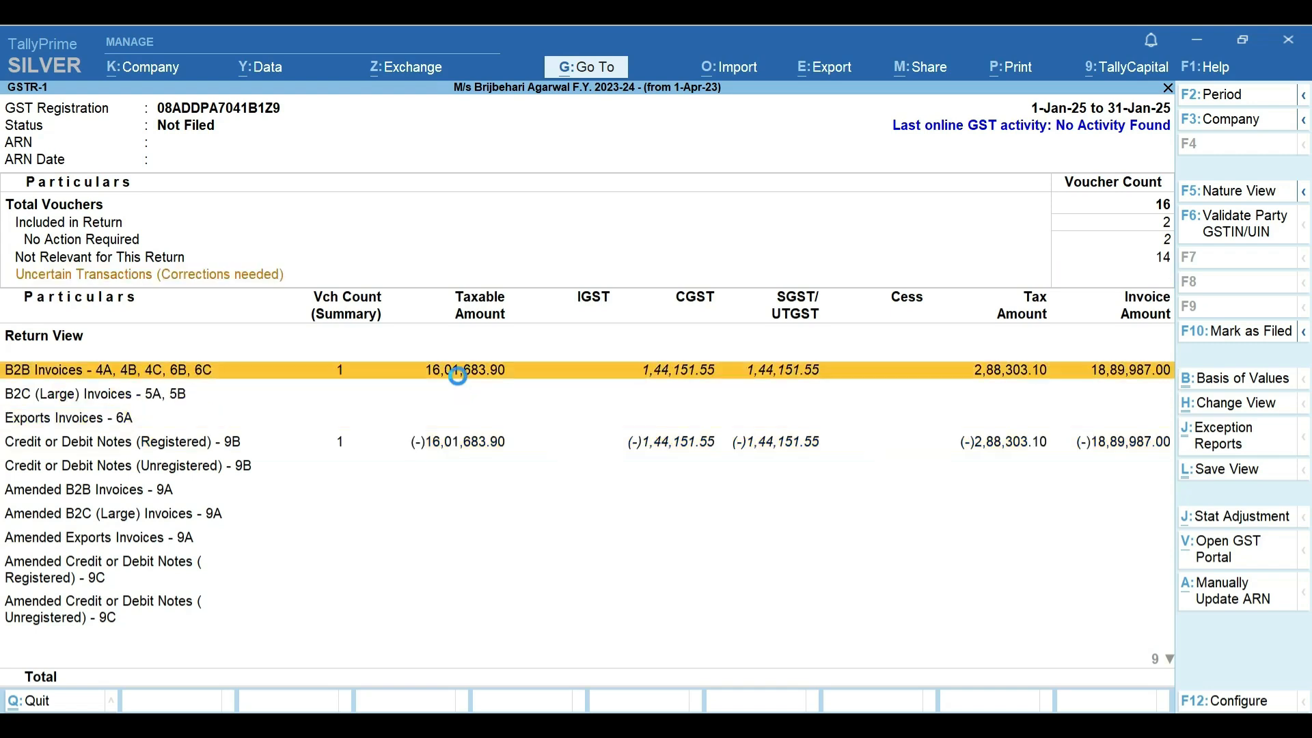
pyautogui.press('Return')
pyautogui.press('Return')
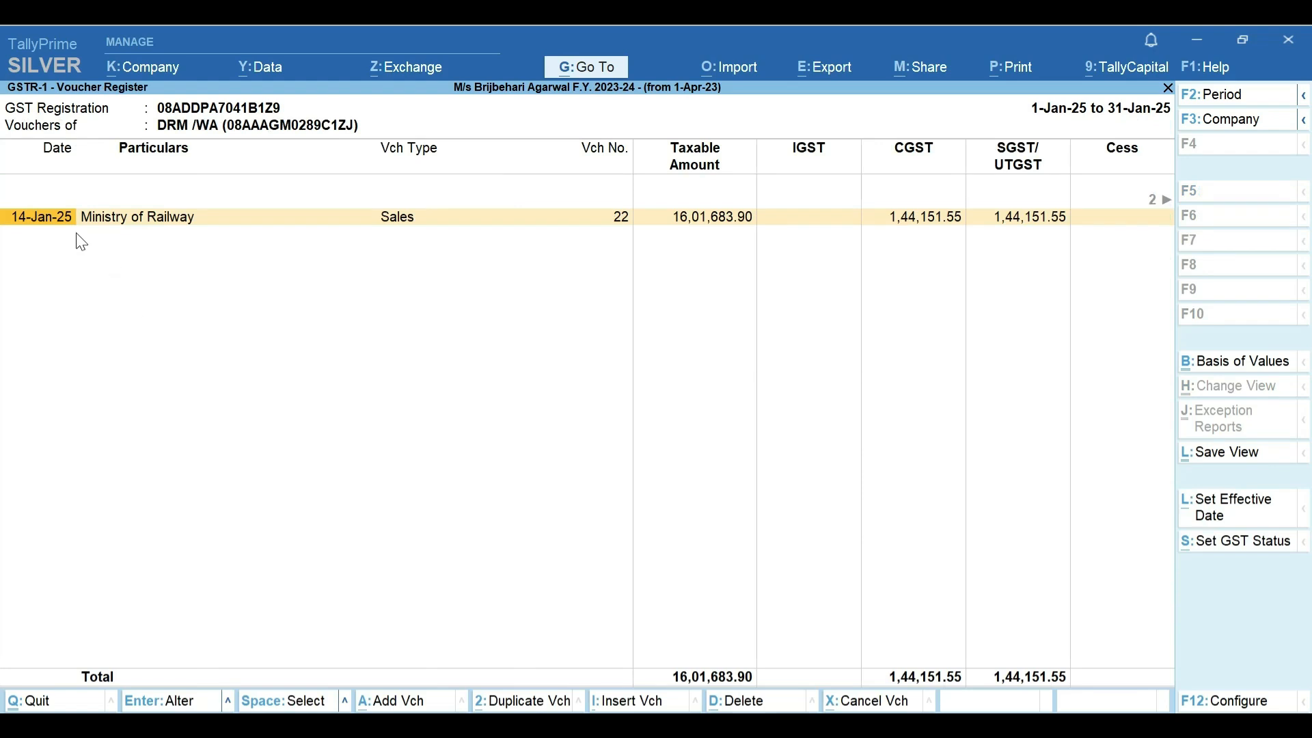
pyautogui.press('Escape')
pyautogui.press('Escape')
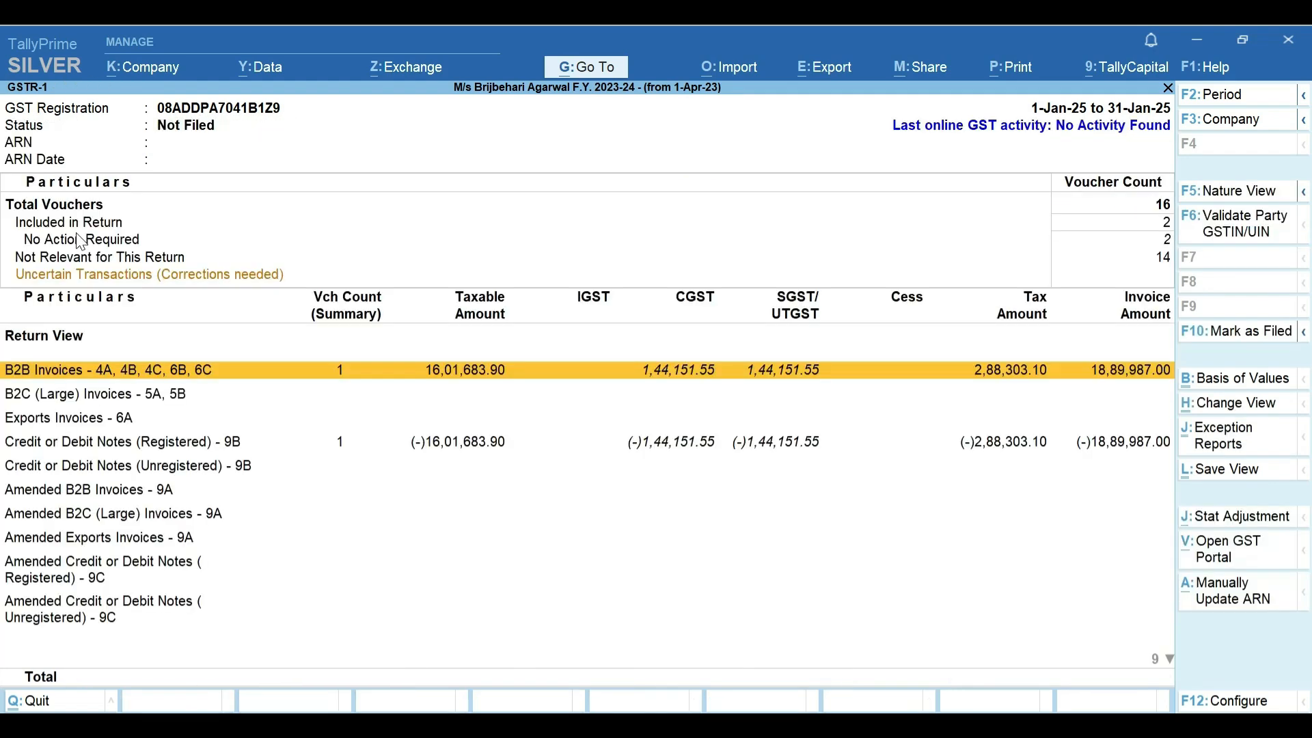
# Review the Credit or Debit Notes (Registered) - 9B row and check the railway bill's gross amount in IR-WCMS in the browser
pyautogui.press('Down')
pyautogui.press('Down')
pyautogui.press('Down')
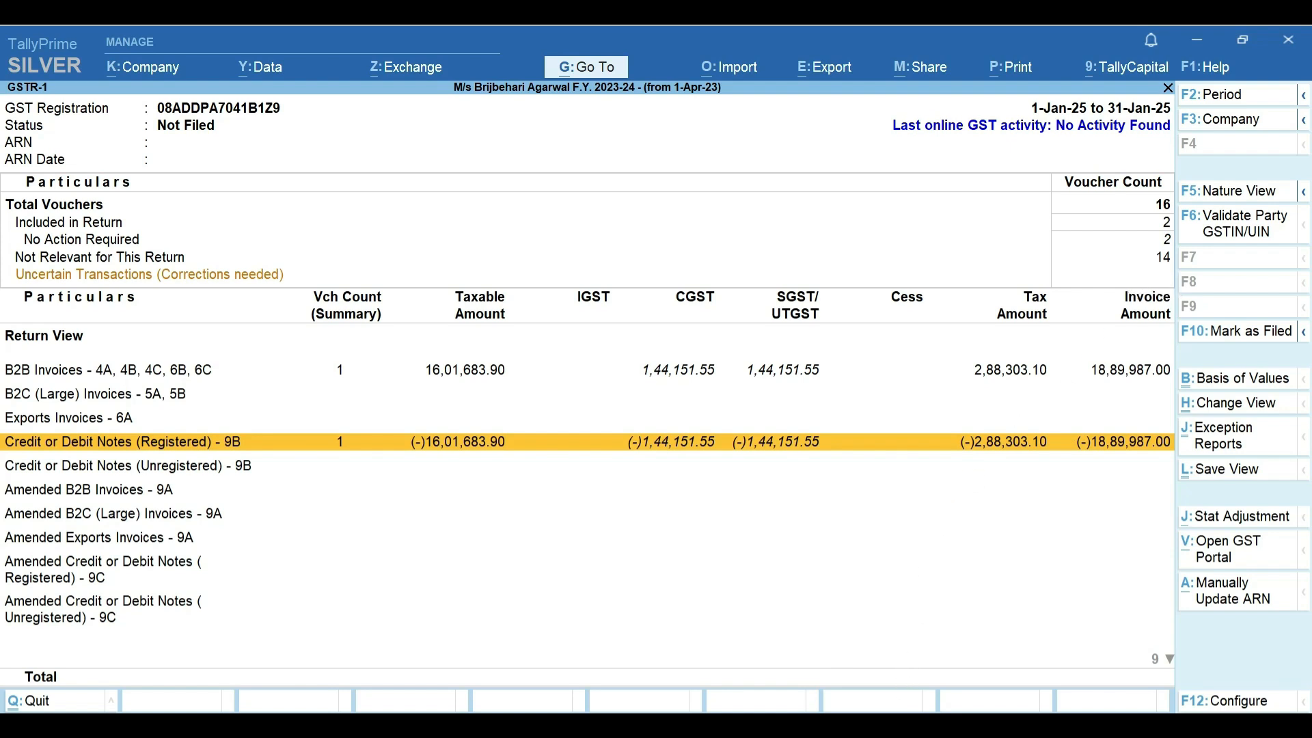
pyautogui.hotkey('alt', 'Tab')
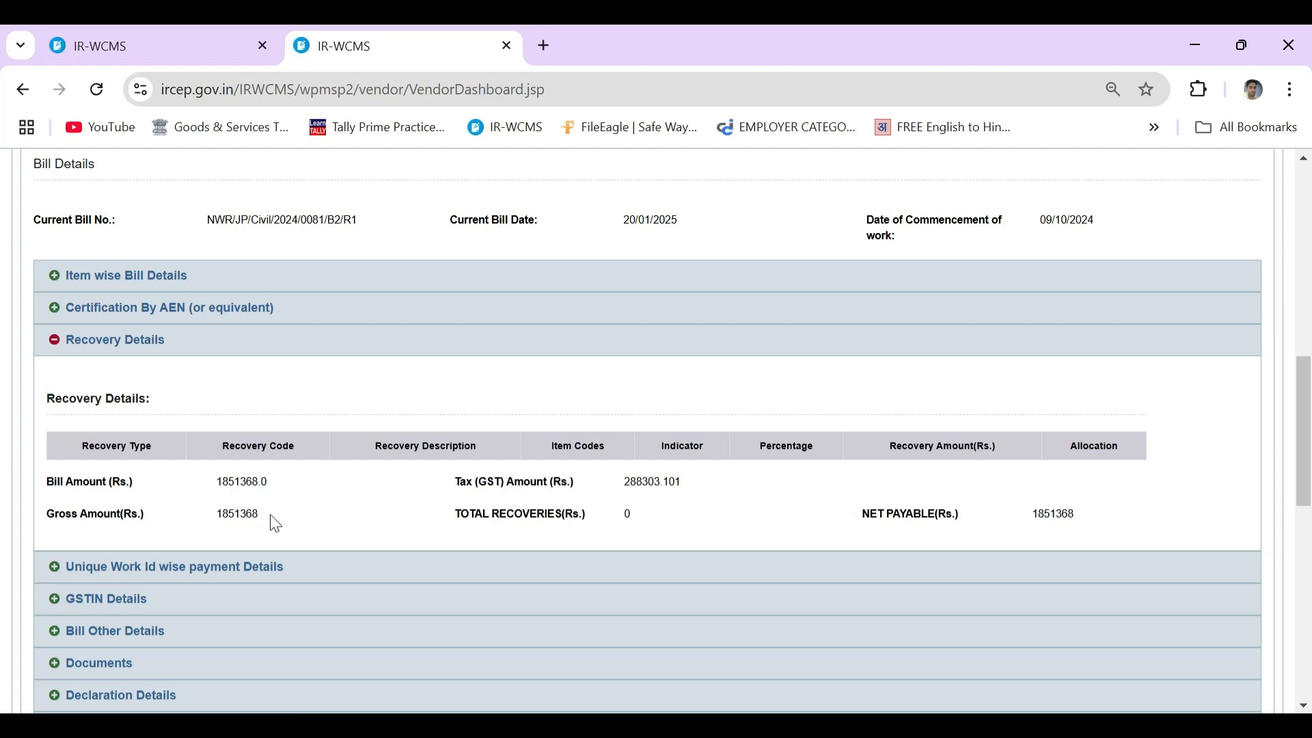
pyautogui.hotkey('alt', 'Tab')
# Leave GSTR-1 and open the sales voucher register for January 2025
pyautogui.press('Escape')
pyautogui.press('Escape')
pyautogui.press('Escape')
pyautogui.press('n')
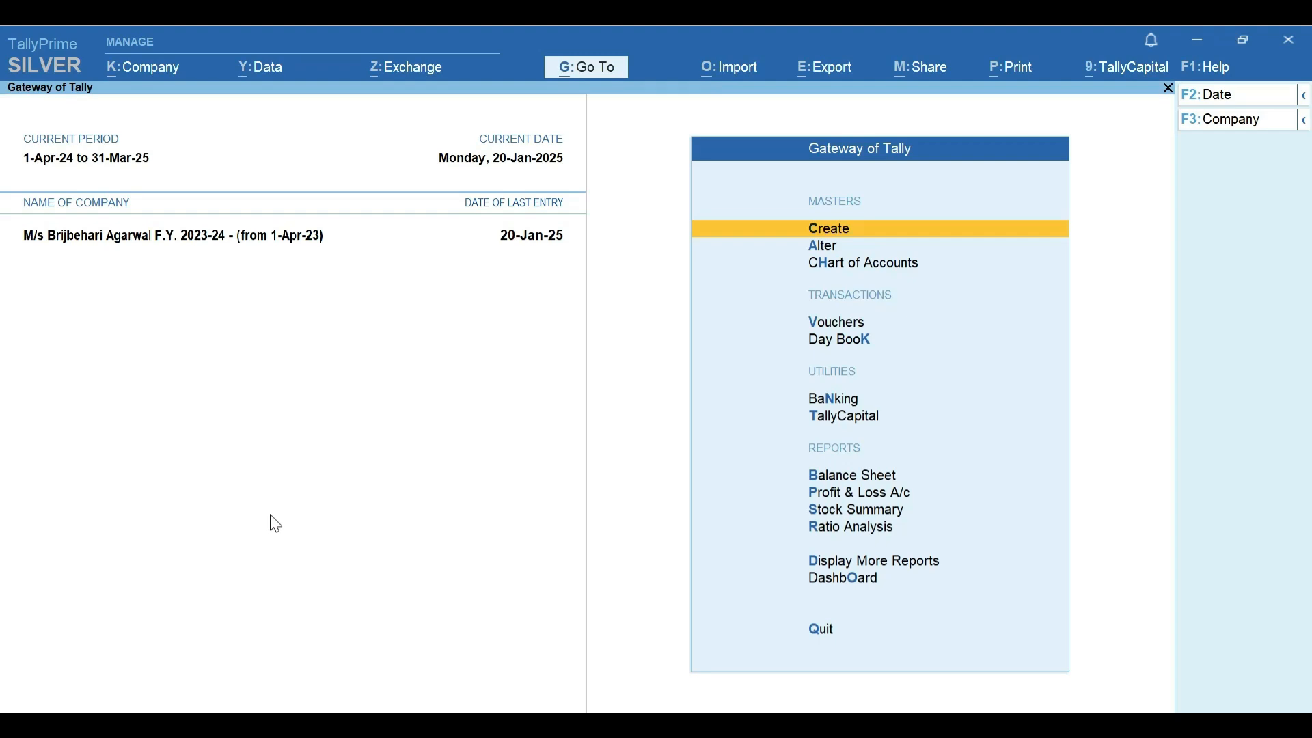
pyautogui.press('d')
pyautogui.press('a')
pyautogui.press('s')
pyautogui.press('Return')
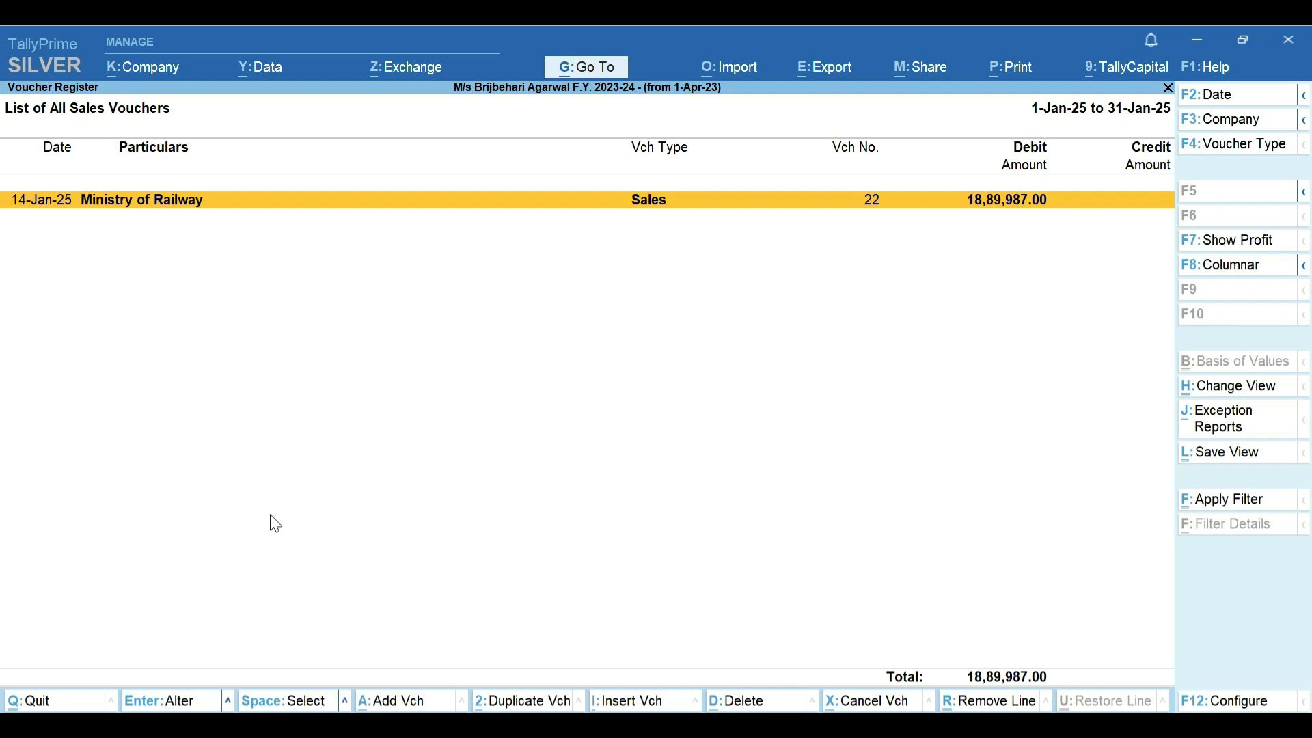
# Duplicate the 14-Jan-25 Ministry of Railway sales voucher and date the copy 20-Jan-25
pyautogui.press('alt')
pyautogui.hotkey('alt', '2')
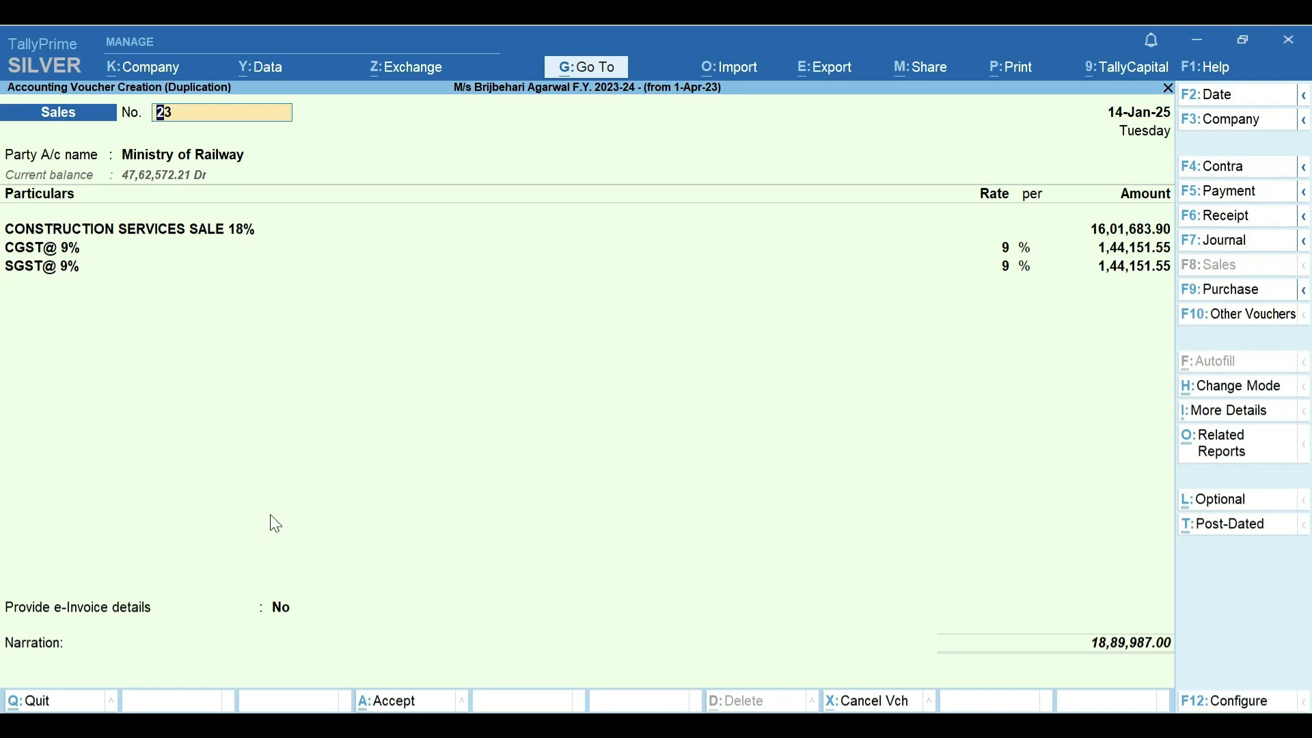
pyautogui.press('F2')
pyautogui.write('20')
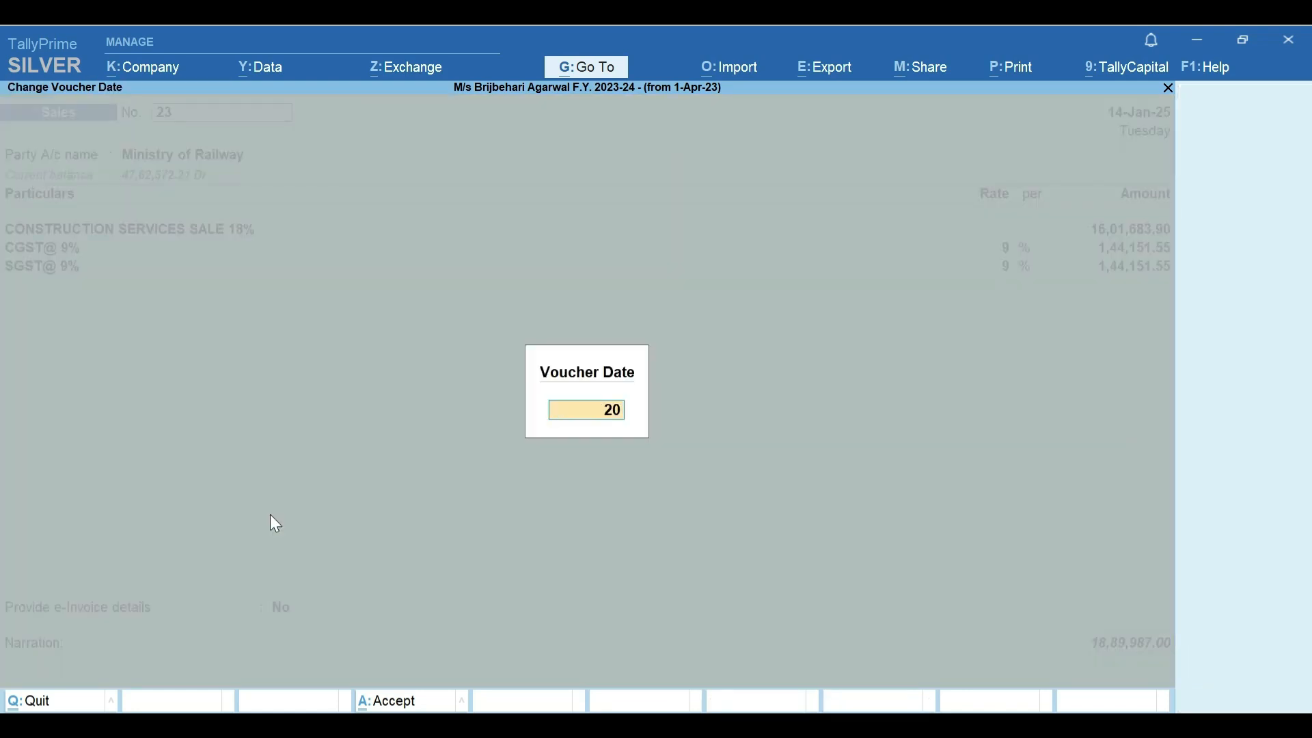
pyautogui.press('Return')
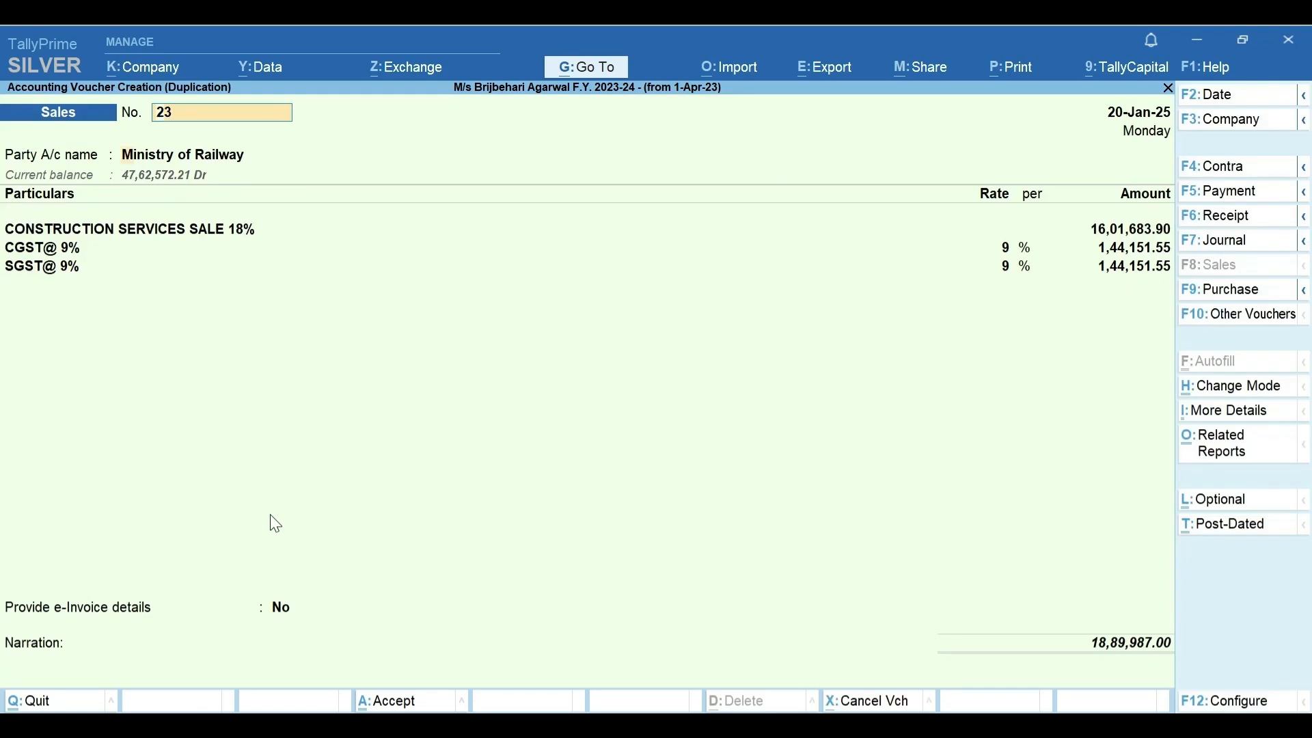
# Keep voucher number 23 and the existing Ministry of Railway party details, leaving the dispatch and order fields blank
pyautogui.press('Return')
pyautogui.press('Return')
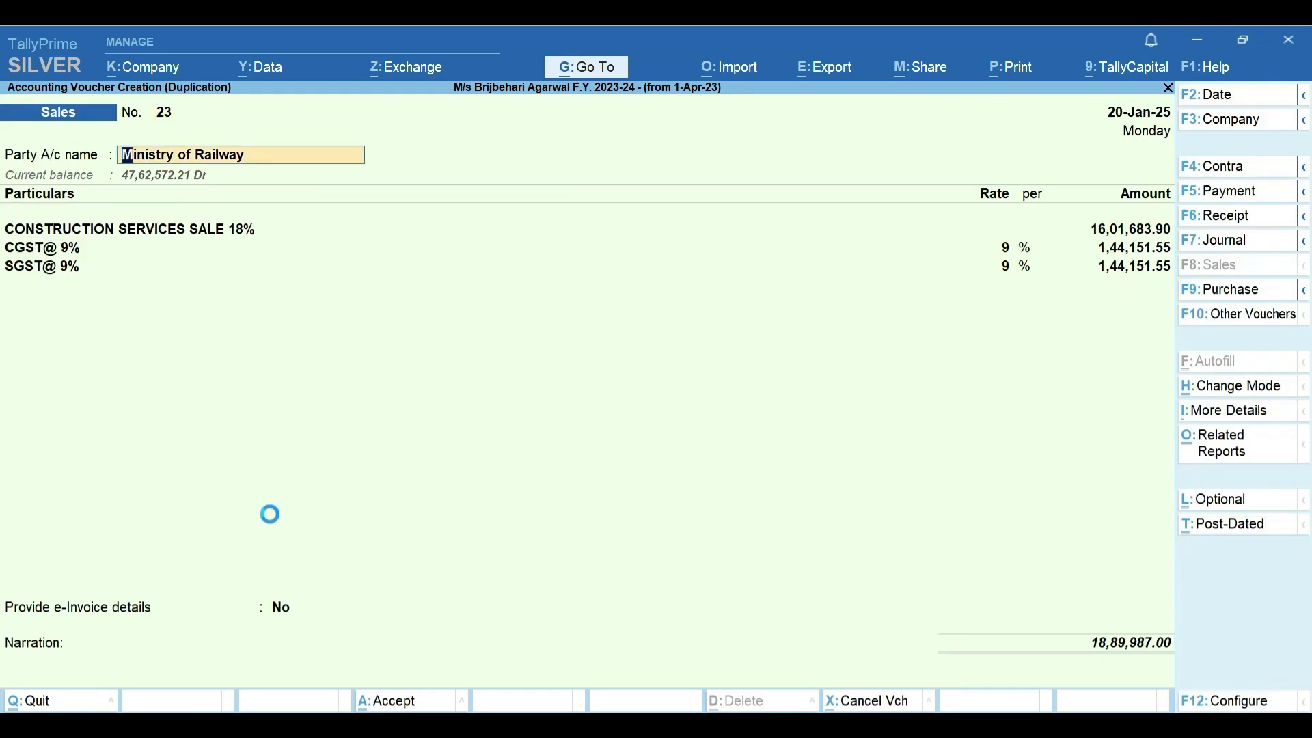
pyautogui.press('Return')
pyautogui.press('Return')
pyautogui.press('Return')
pyautogui.press('Return')
pyautogui.press('Return')
pyautogui.press('Return')
pyautogui.press('Return')
pyautogui.press('Return')
pyautogui.press('Return')
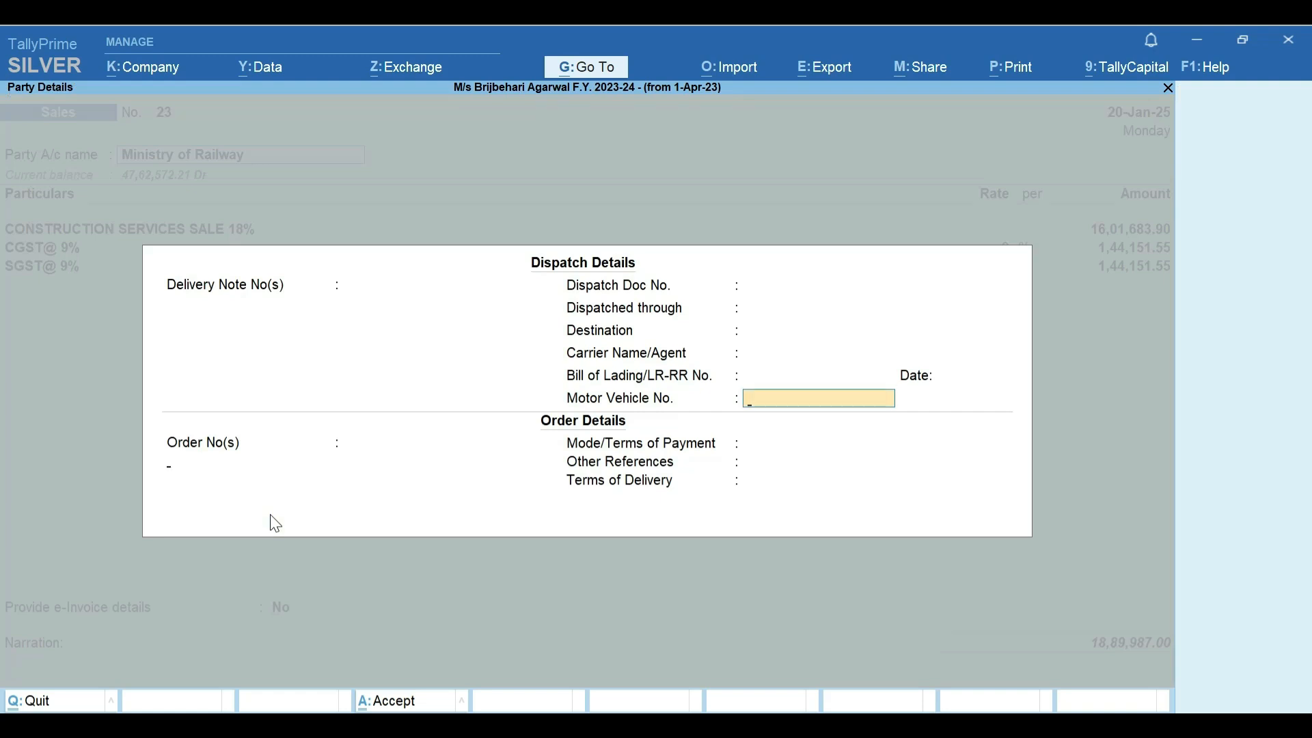
pyautogui.press('Return')
pyautogui.press('Return')
pyautogui.press('Return')
pyautogui.press('Return')
pyautogui.press('Return')
pyautogui.press('Return')
pyautogui.press('Return')
pyautogui.press('Return')
pyautogui.press('Return')
pyautogui.press('Return')
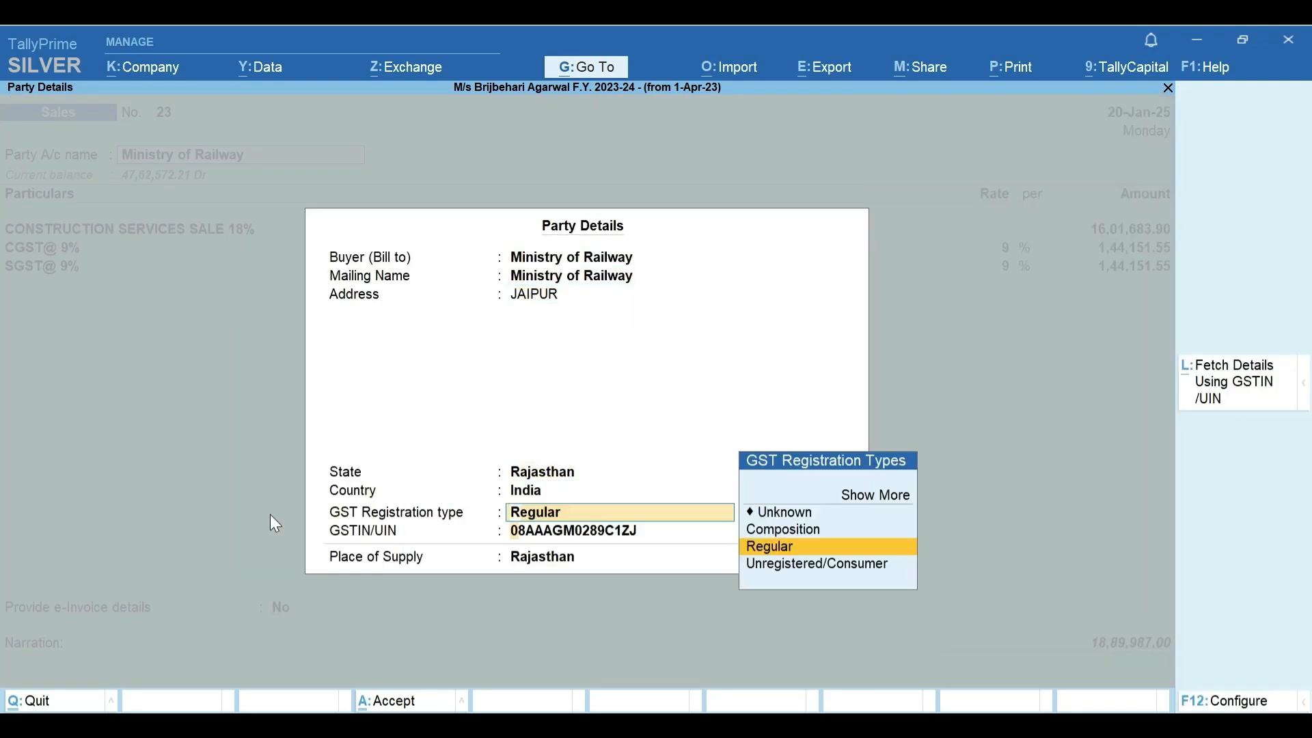
pyautogui.press('Return')
# Accept the party details and set the GST-inclusive sale amount to 1851368, checking it against the gross amount in IR-WCMS
pyautogui.press('Return')
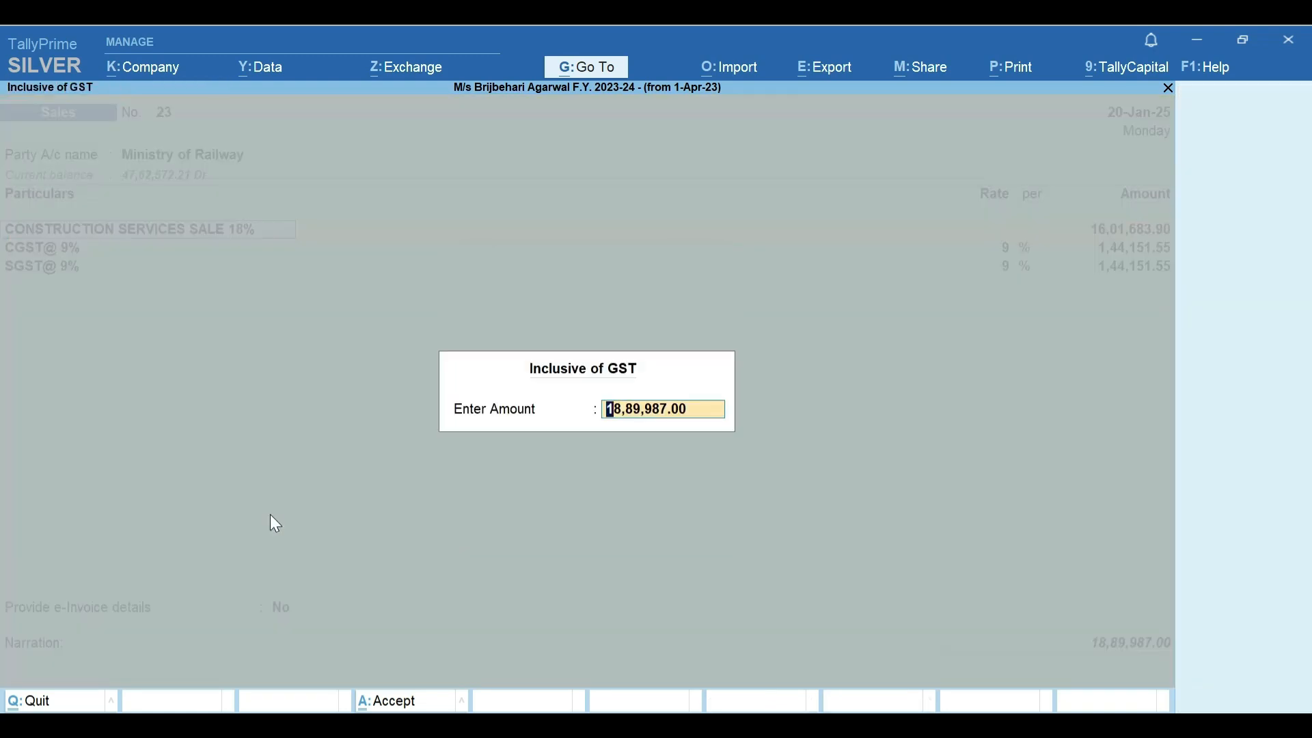
pyautogui.write('1851368')
pyautogui.hotkey('alt', 'Tab')
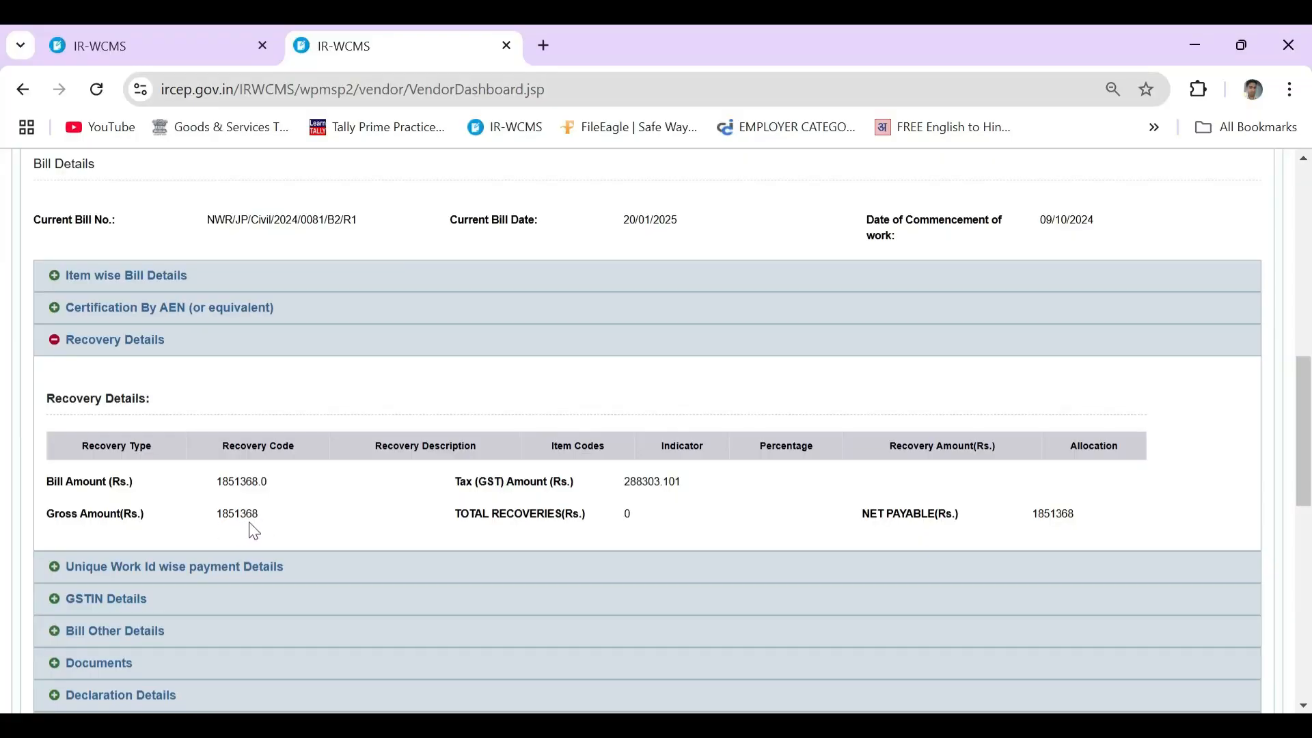
pyautogui.hotkey('alt', 'Tab')
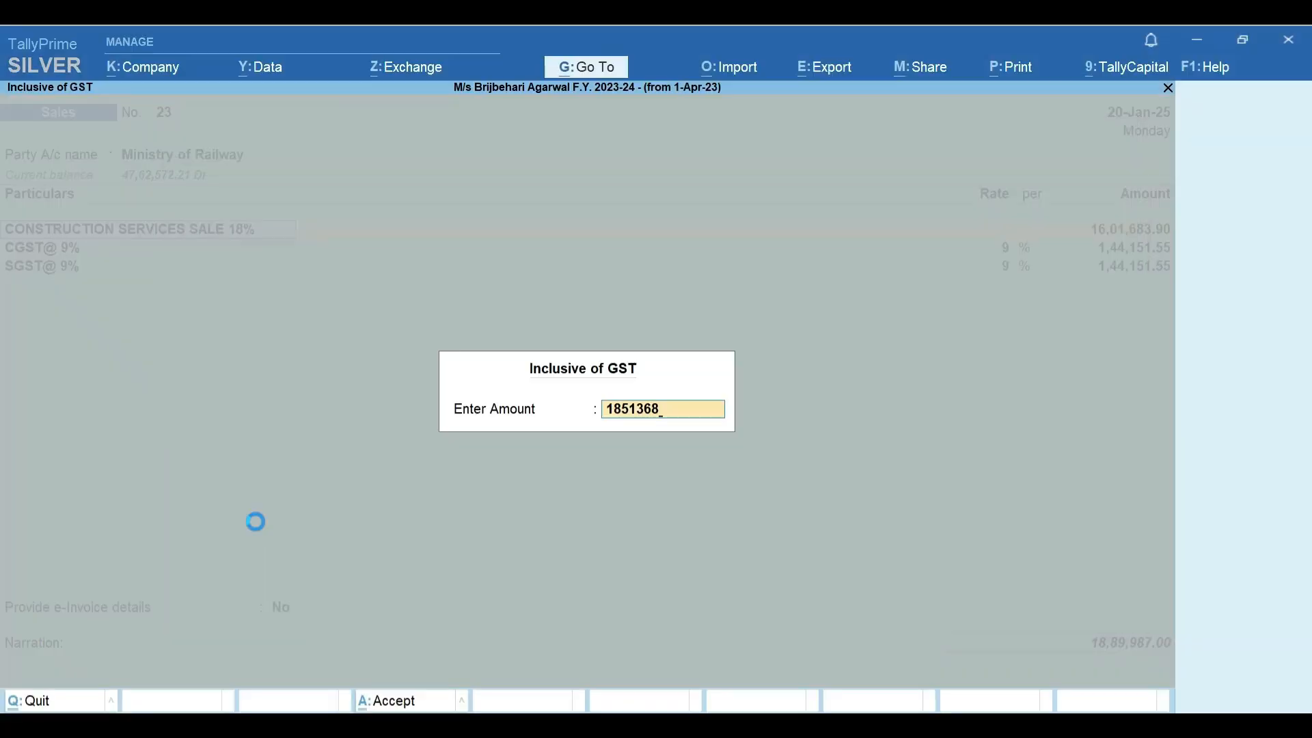
pyautogui.press('Return')
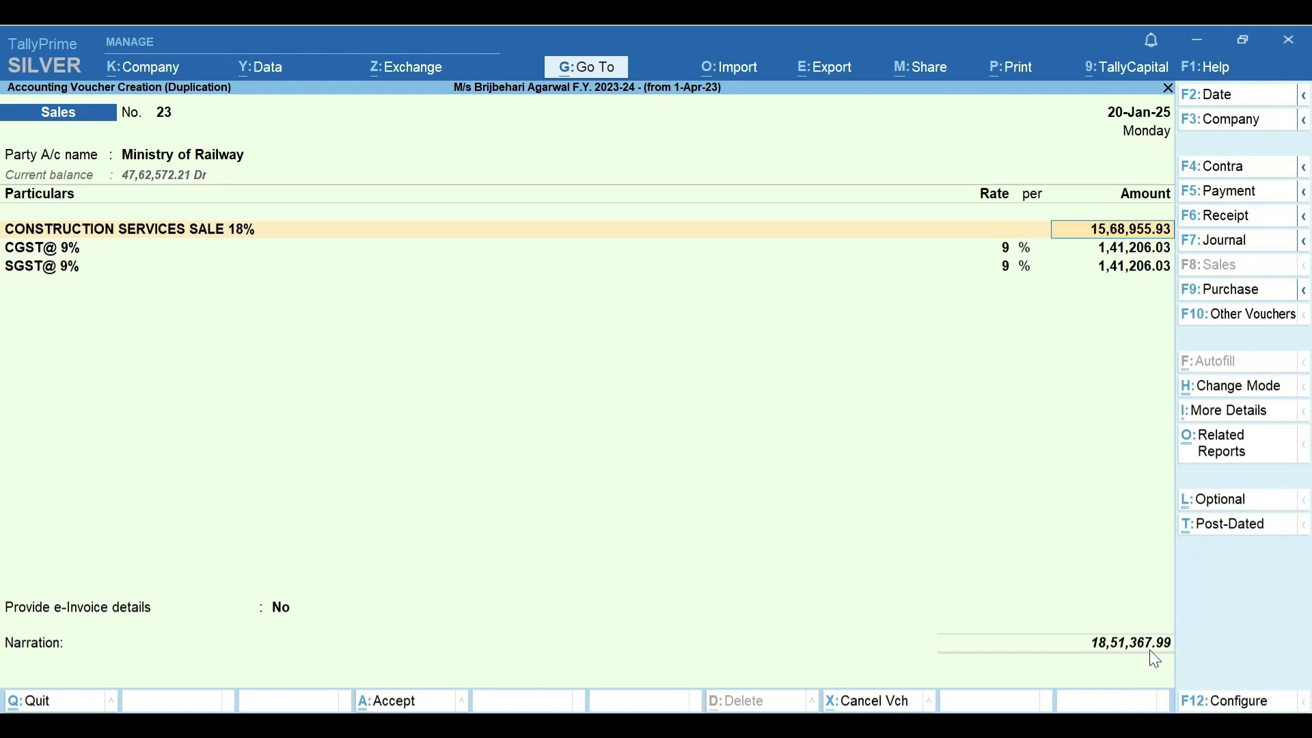
# Add a Round Off ledger line of 0.01 below SGST@ 9% in the sales voucher
pyautogui.click(1141, 266)
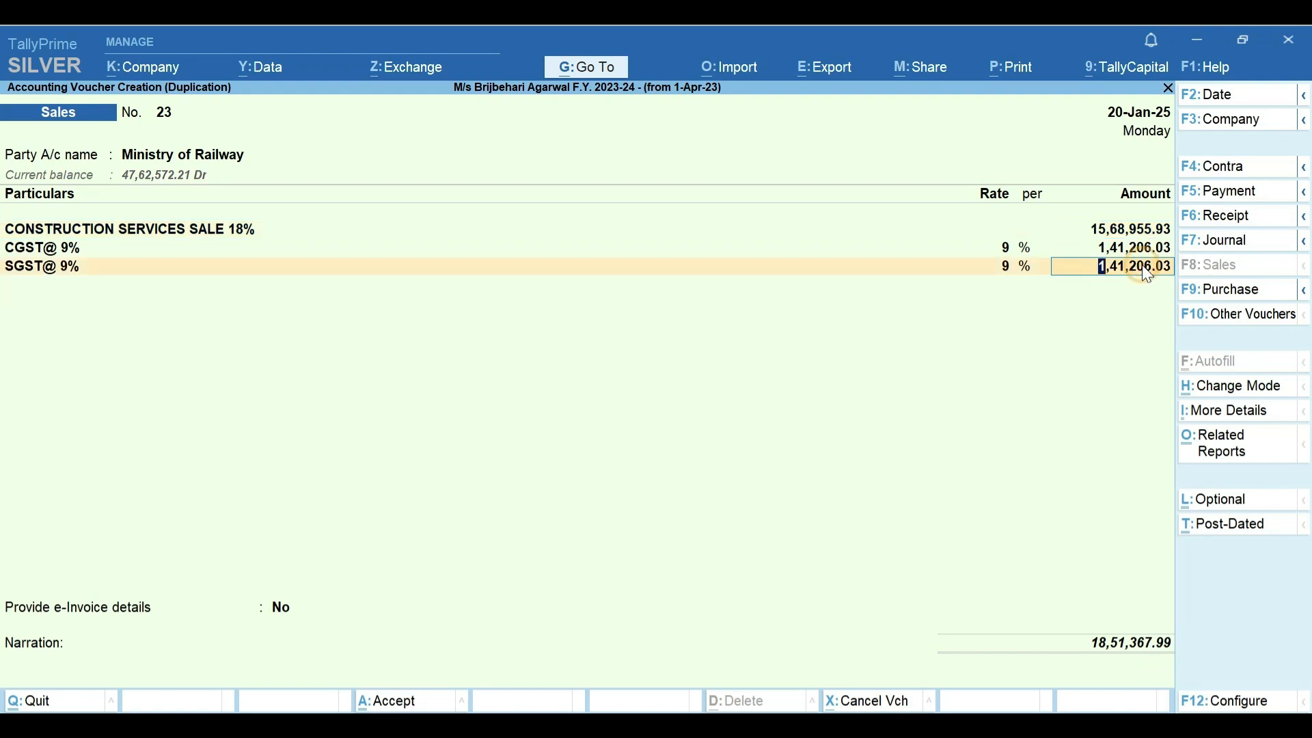
pyautogui.press('Return')
pyautogui.press('Return')
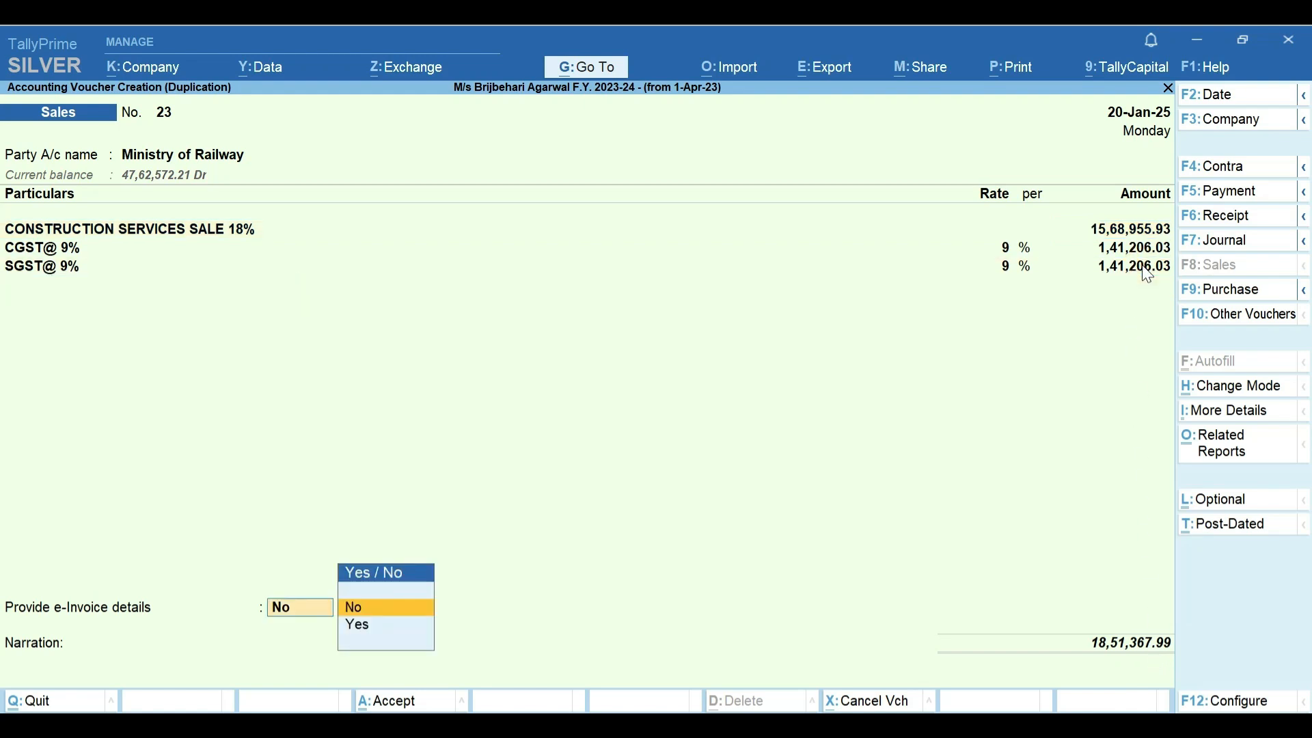
pyautogui.click(1148, 274)
pyautogui.press('Return')
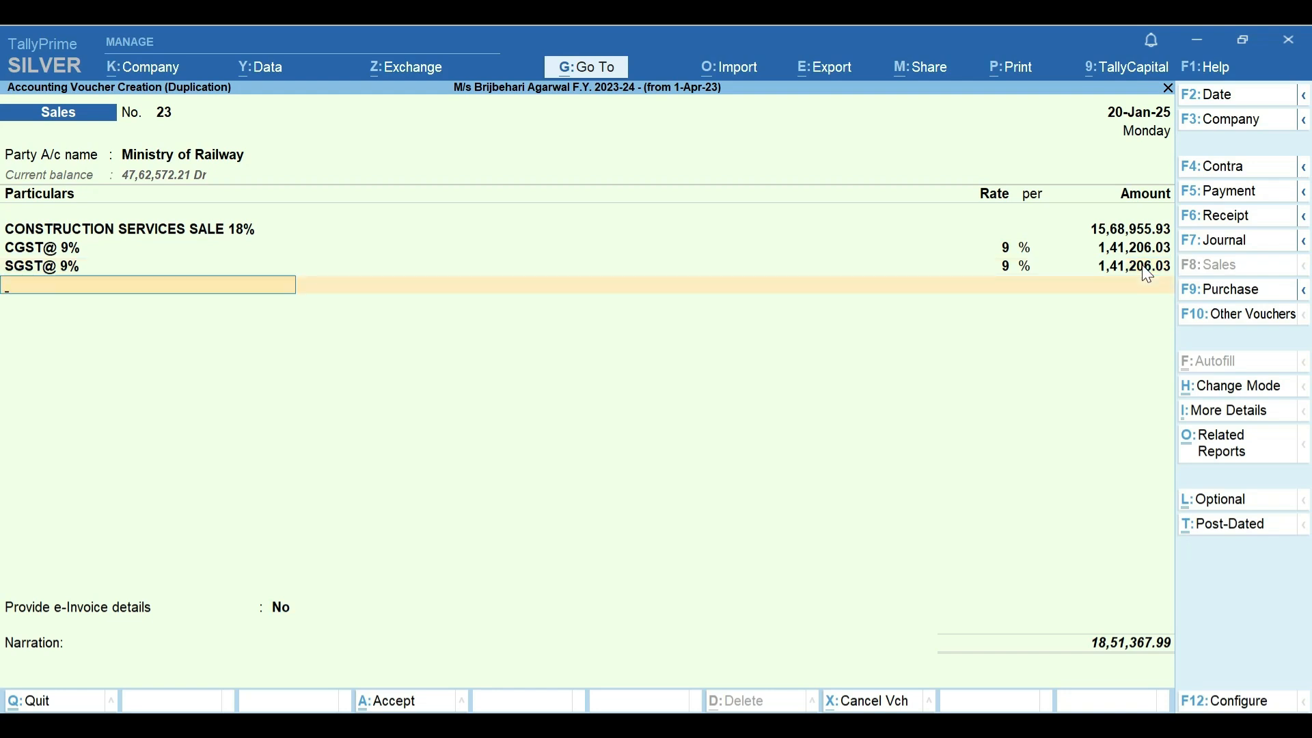
pyautogui.write('Ro')
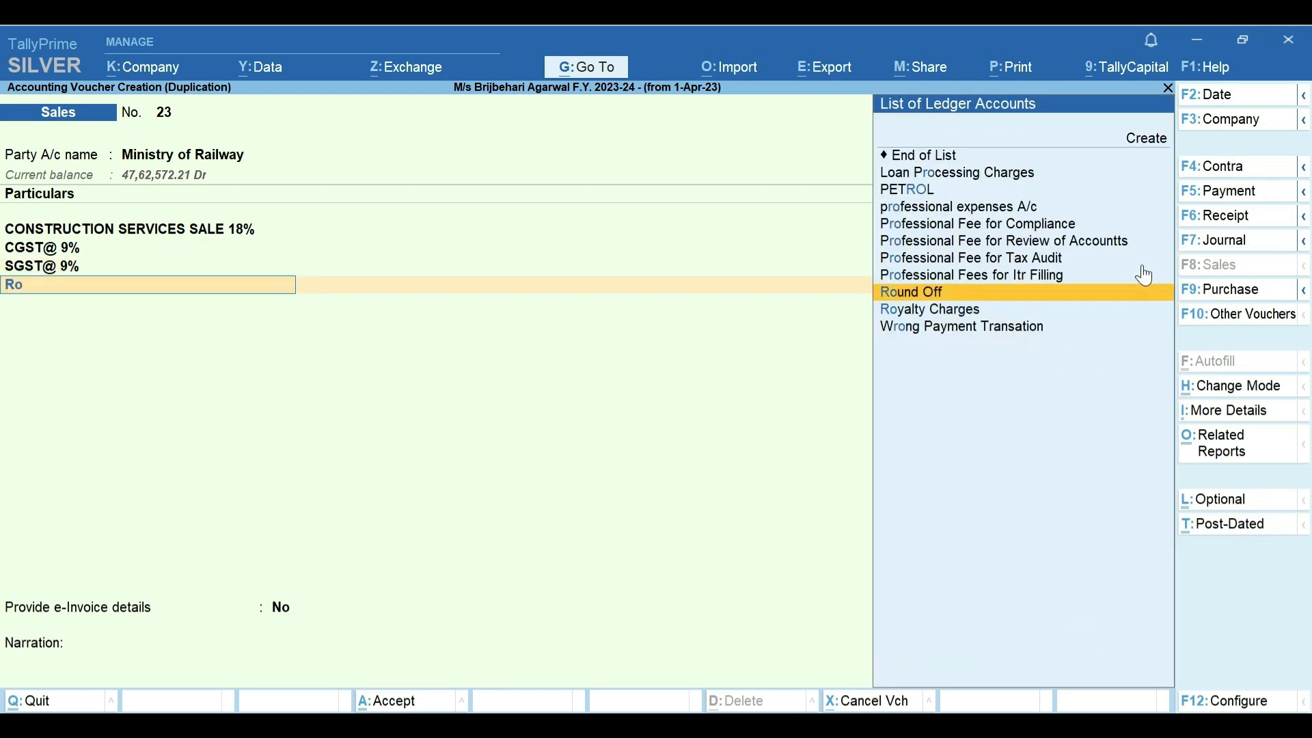
pyautogui.press('Return')
pyautogui.press('Return')
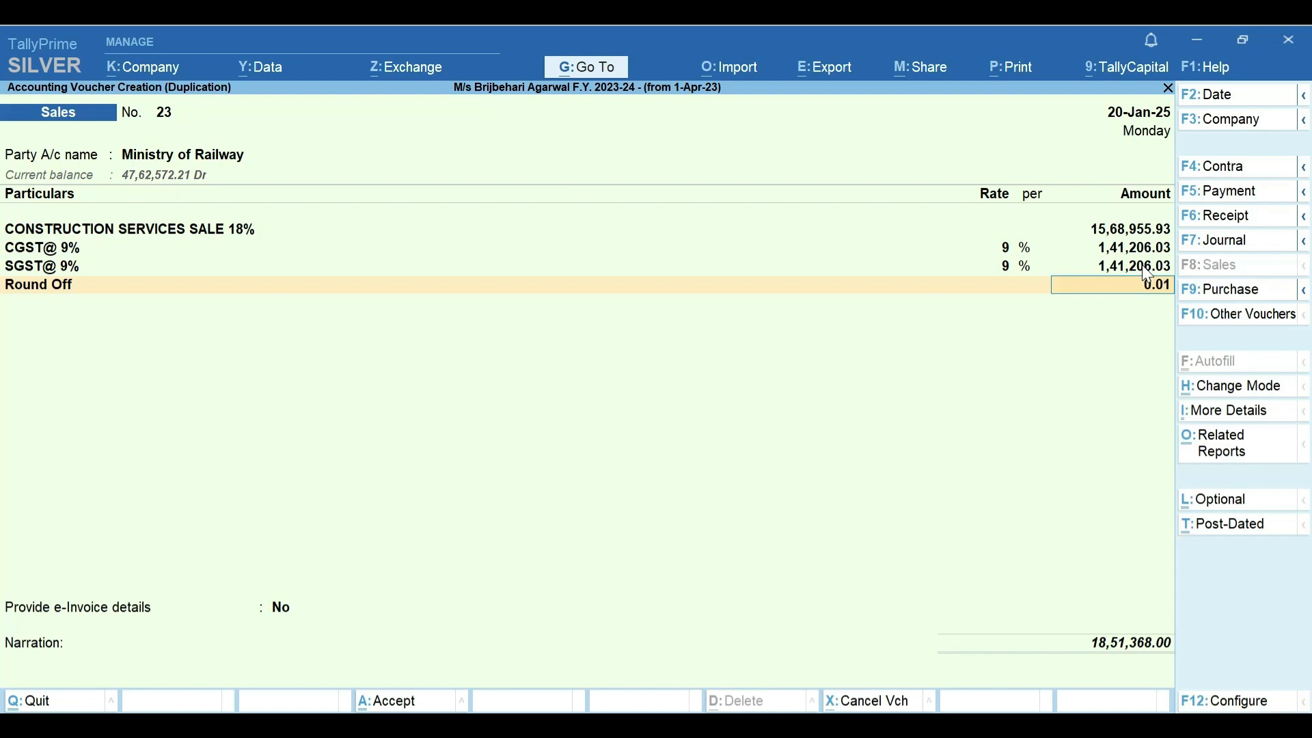
pyautogui.press('Return')
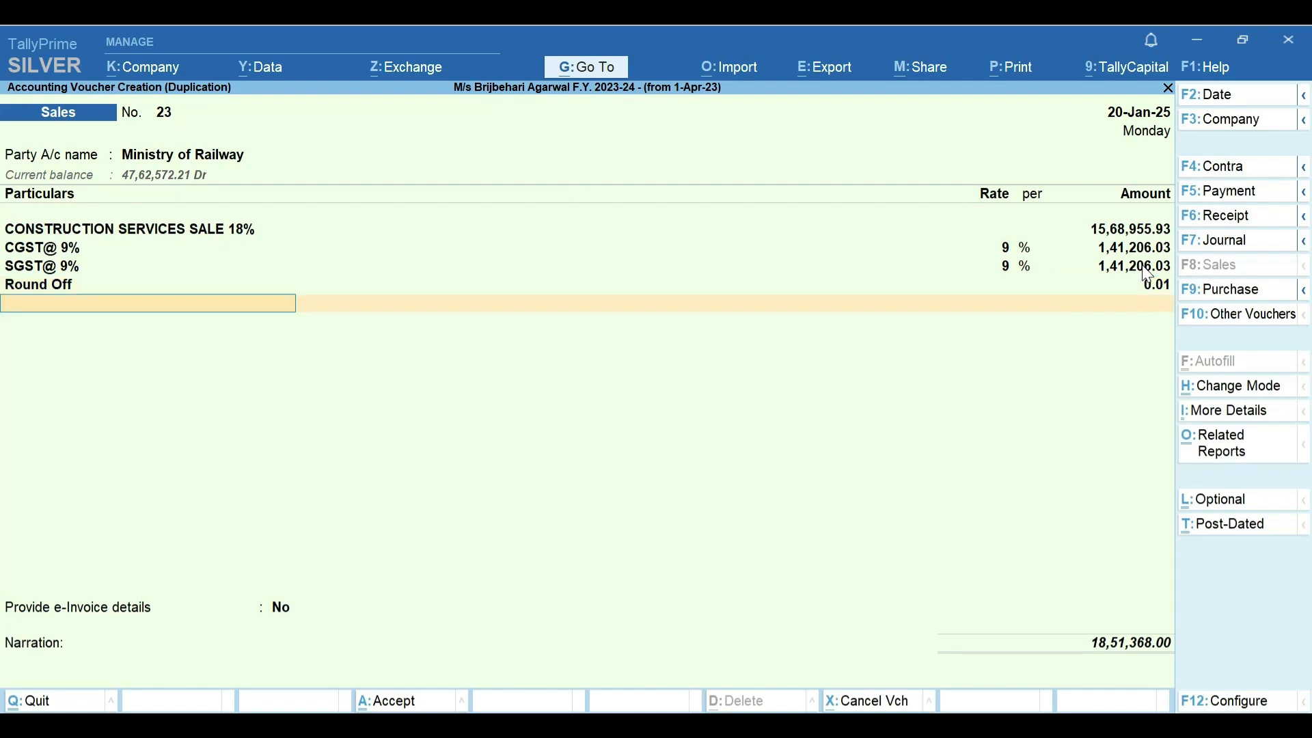
# Choose to provide e-invoice details, keeping JAIPUR as both the bill-to and ship-to place
pyautogui.press('Return')
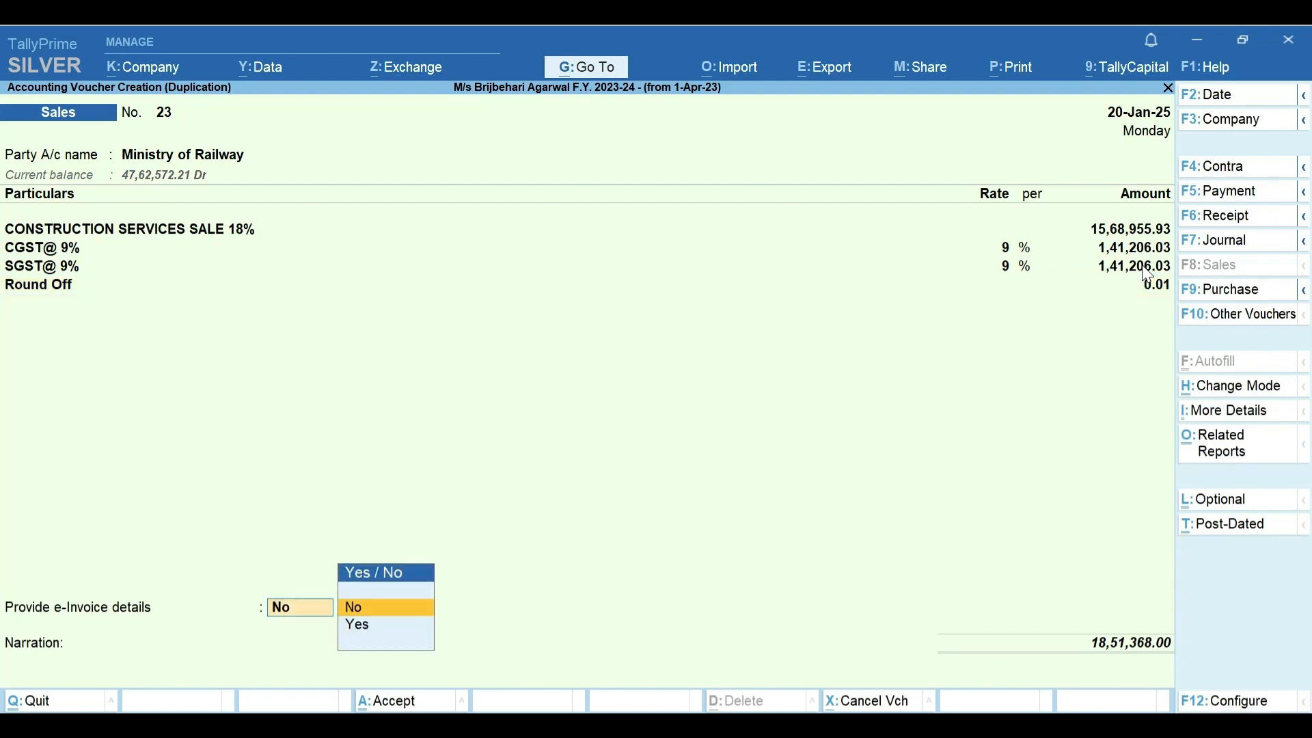
pyautogui.press('Down')
pyautogui.press('Return')
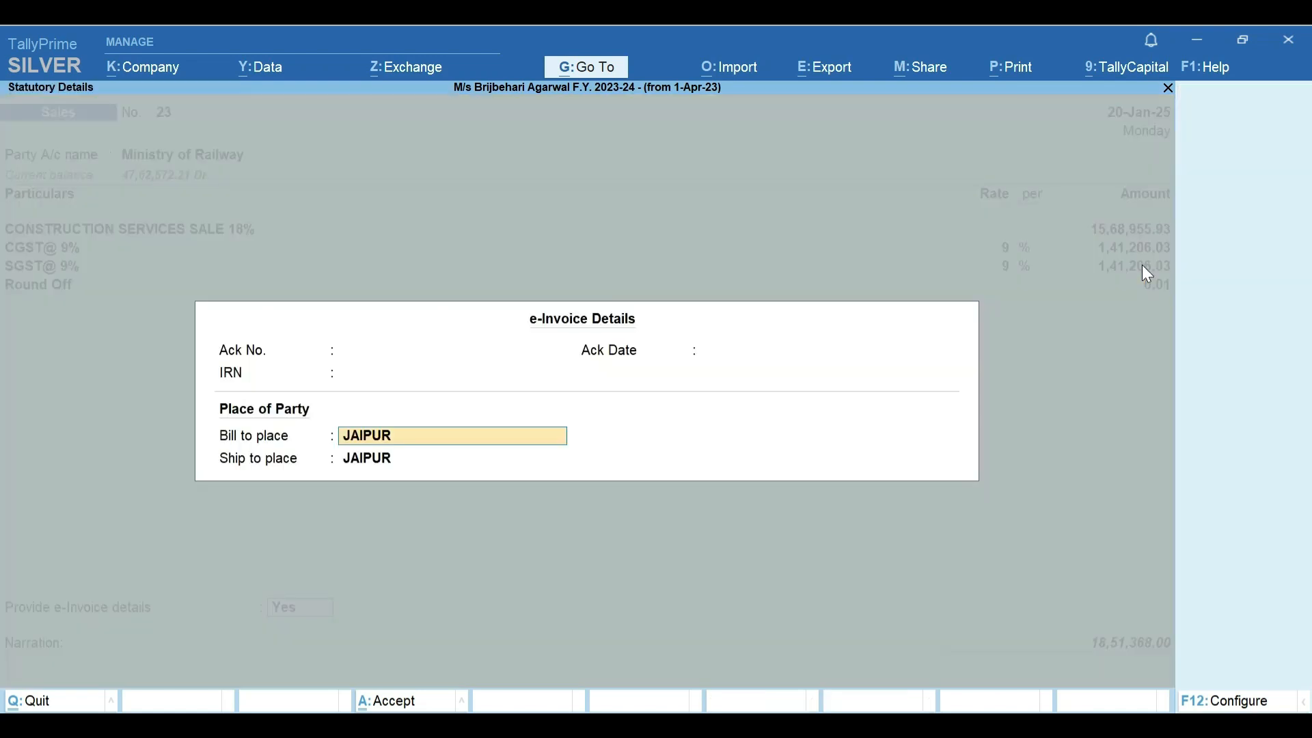
pyautogui.press('Return')
pyautogui.press('Return')
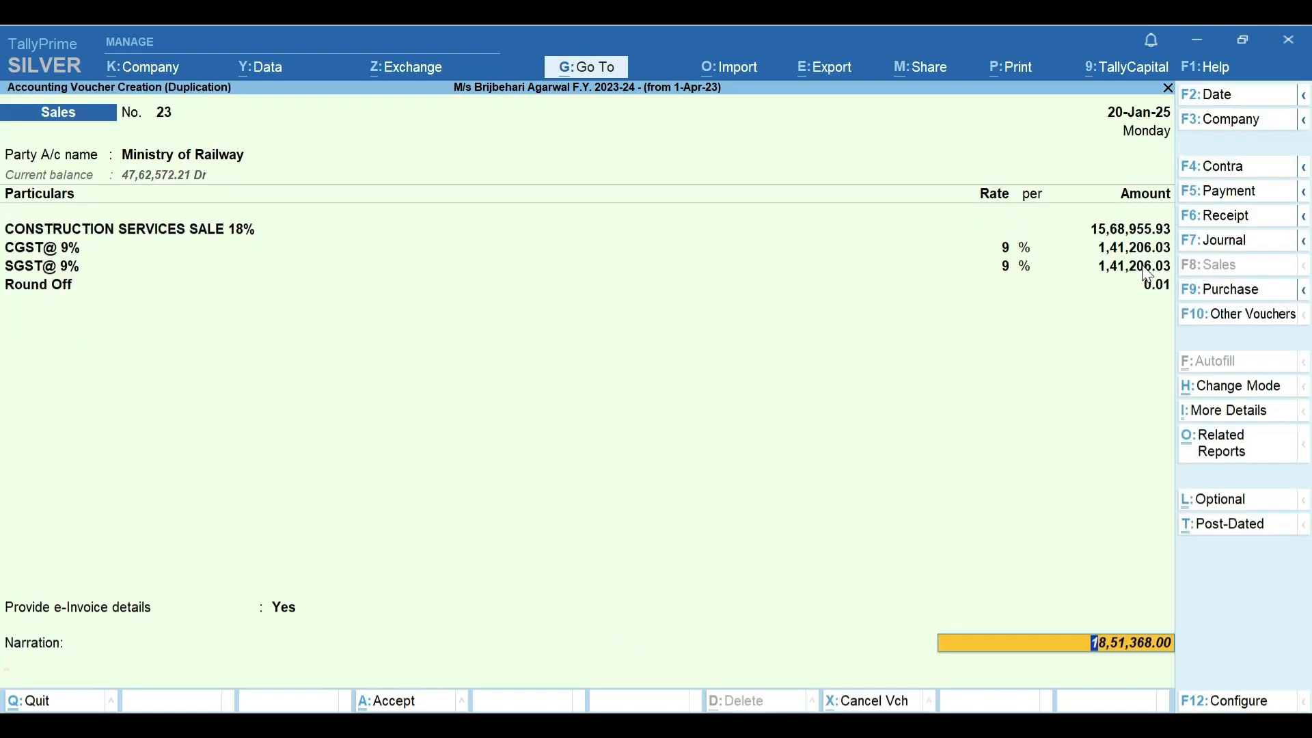
# Save the sales voucher with a blank narration and generate its e-invoice
pyautogui.press('Return')
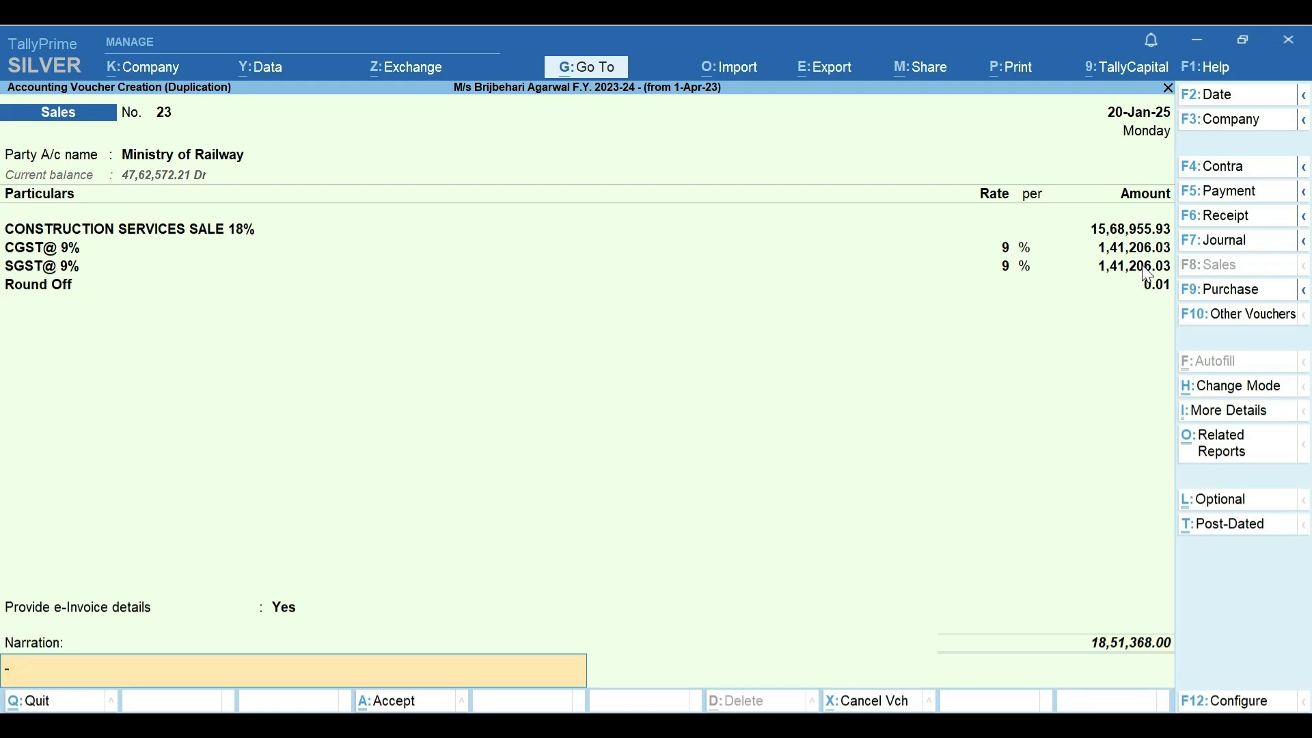
pyautogui.press('Return')
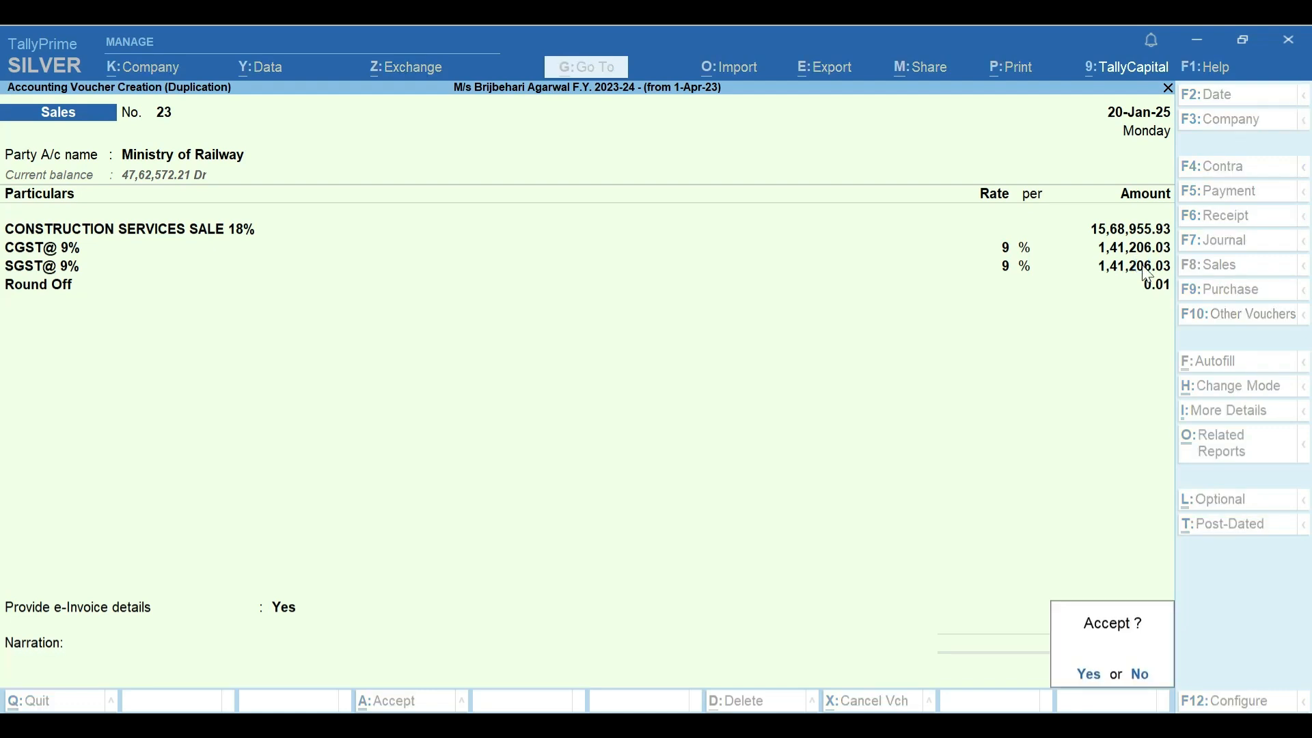
pyautogui.press('Return')
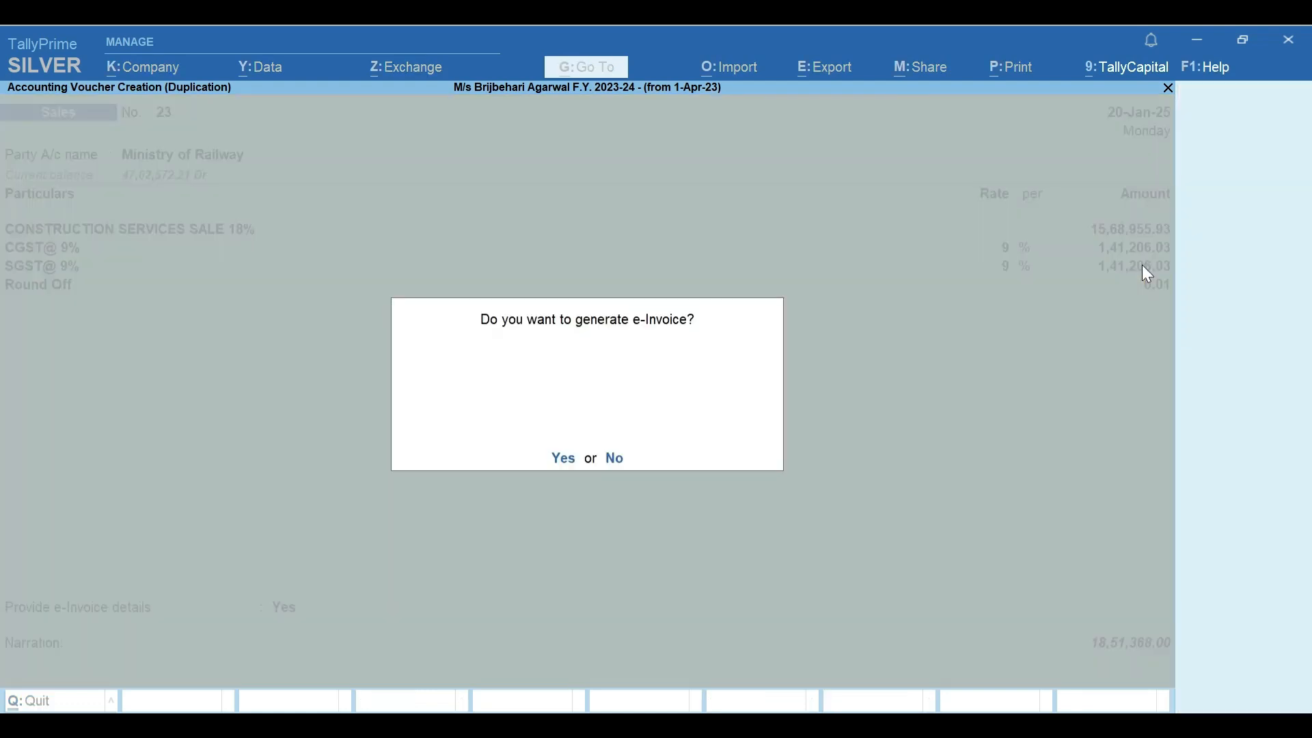
pyautogui.press('Return')
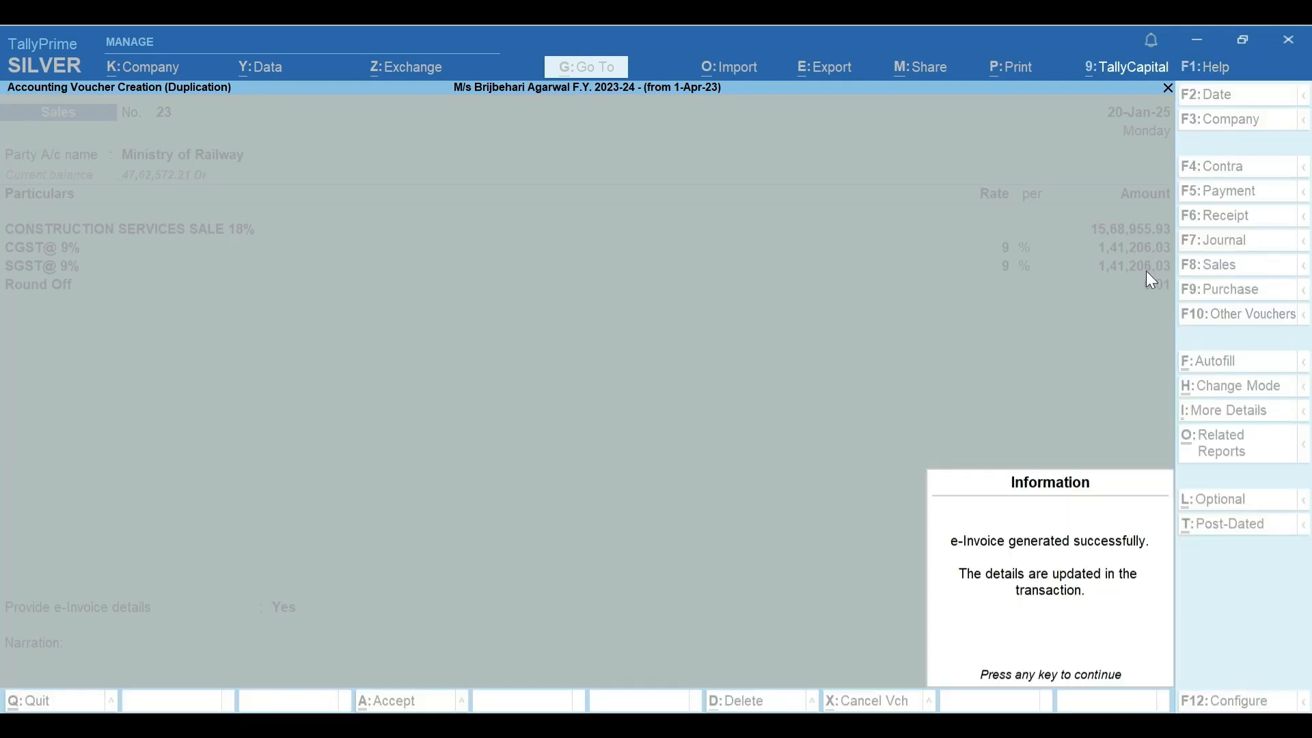
pyautogui.click(1054, 606)
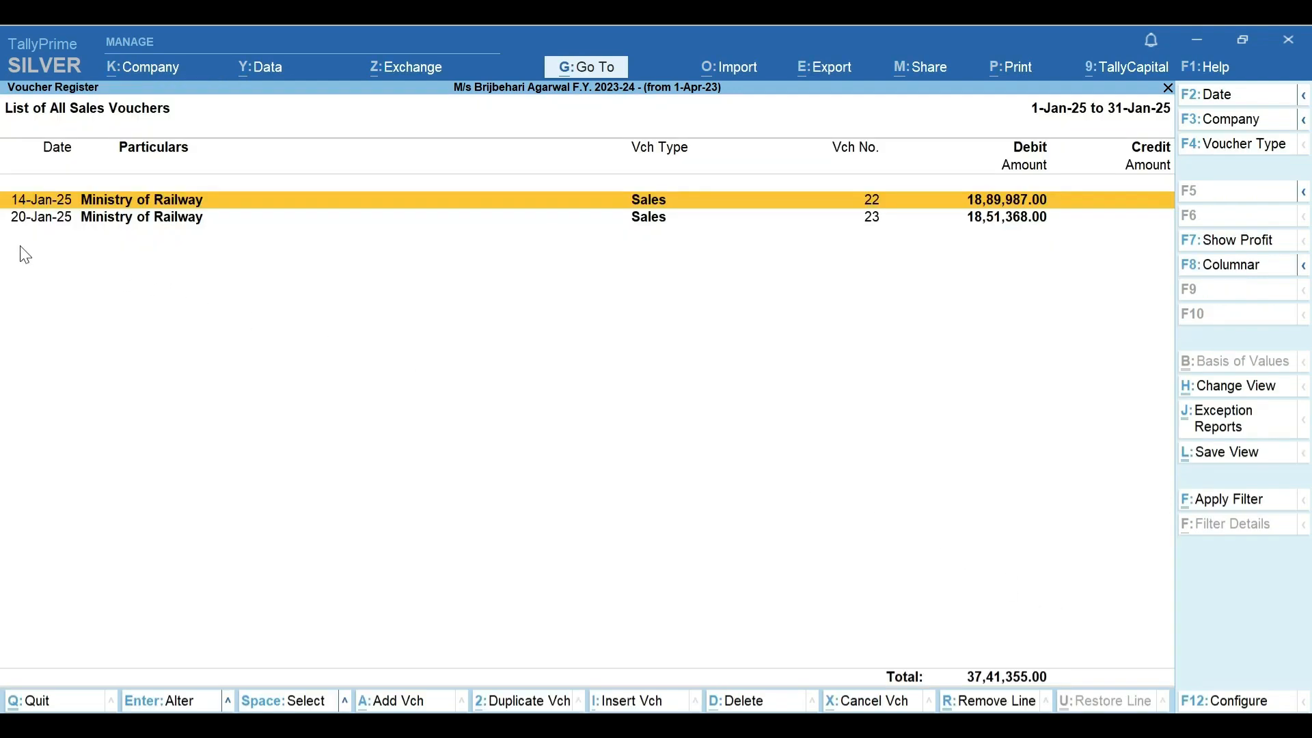
# Leave the sales register and open the GSTR-1 report from the statutory GST reports
pyautogui.press('Escape')
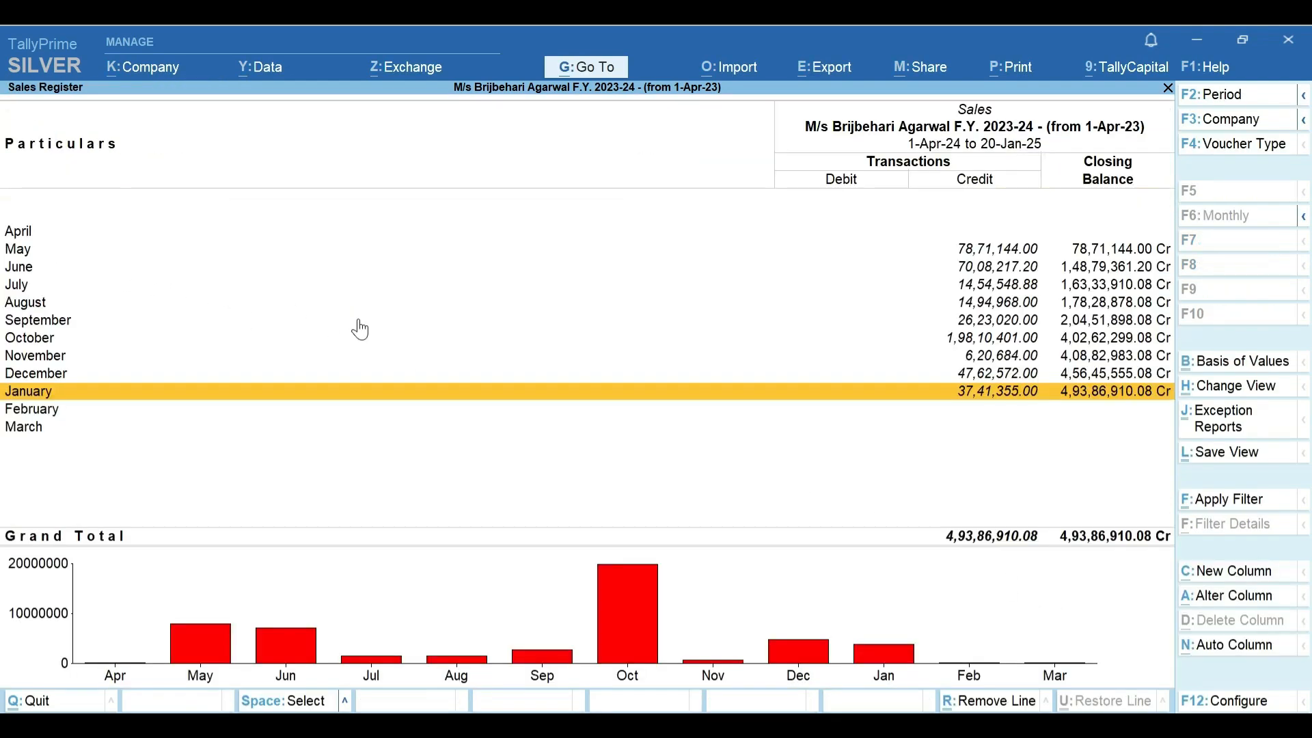
pyautogui.press('Escape')
pyautogui.press('Escape')
pyautogui.press('Escape')
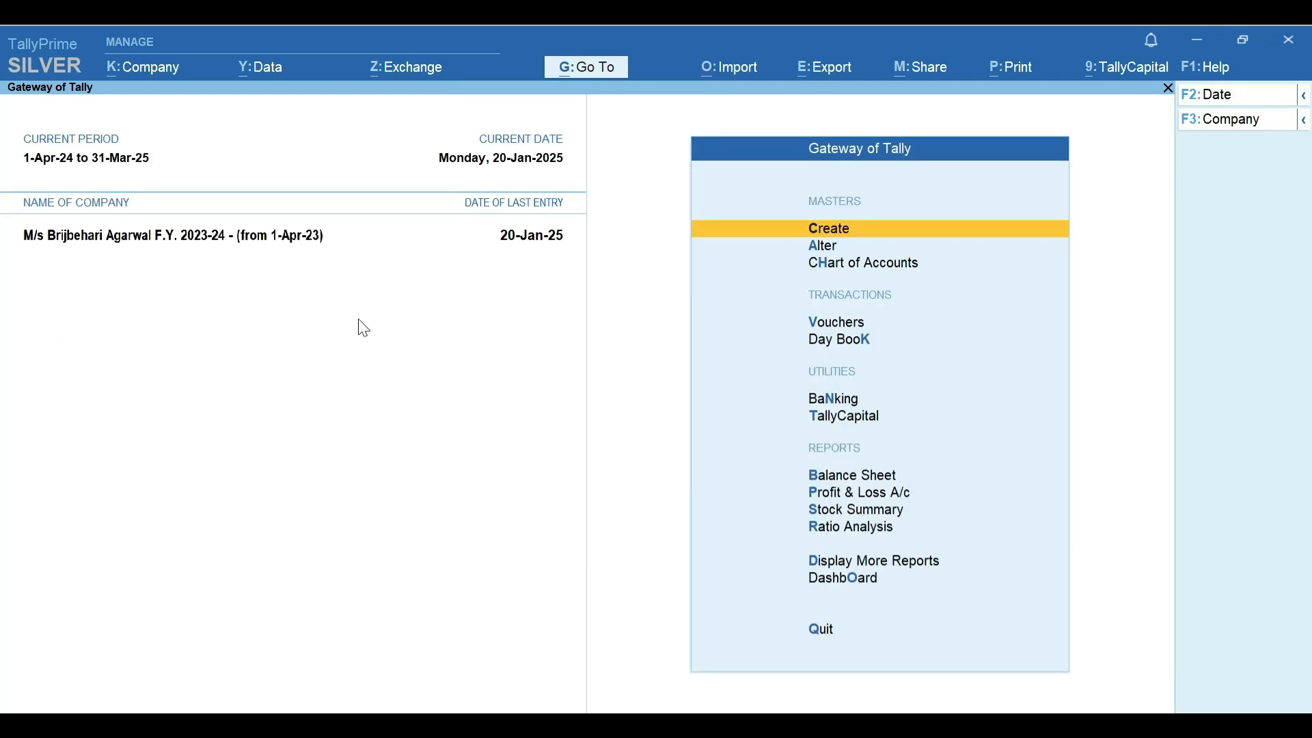
pyautogui.press('d')
pyautogui.press('u')
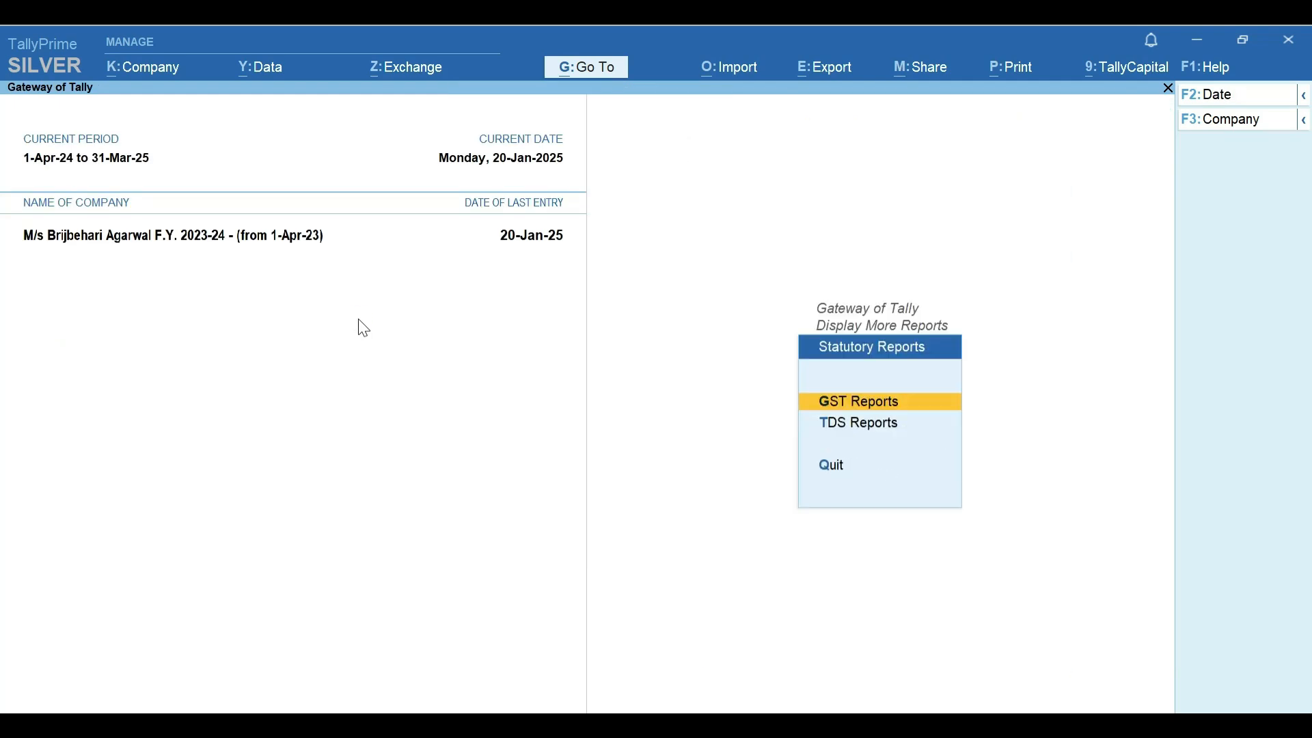
pyautogui.press('Return')
pyautogui.press('1')
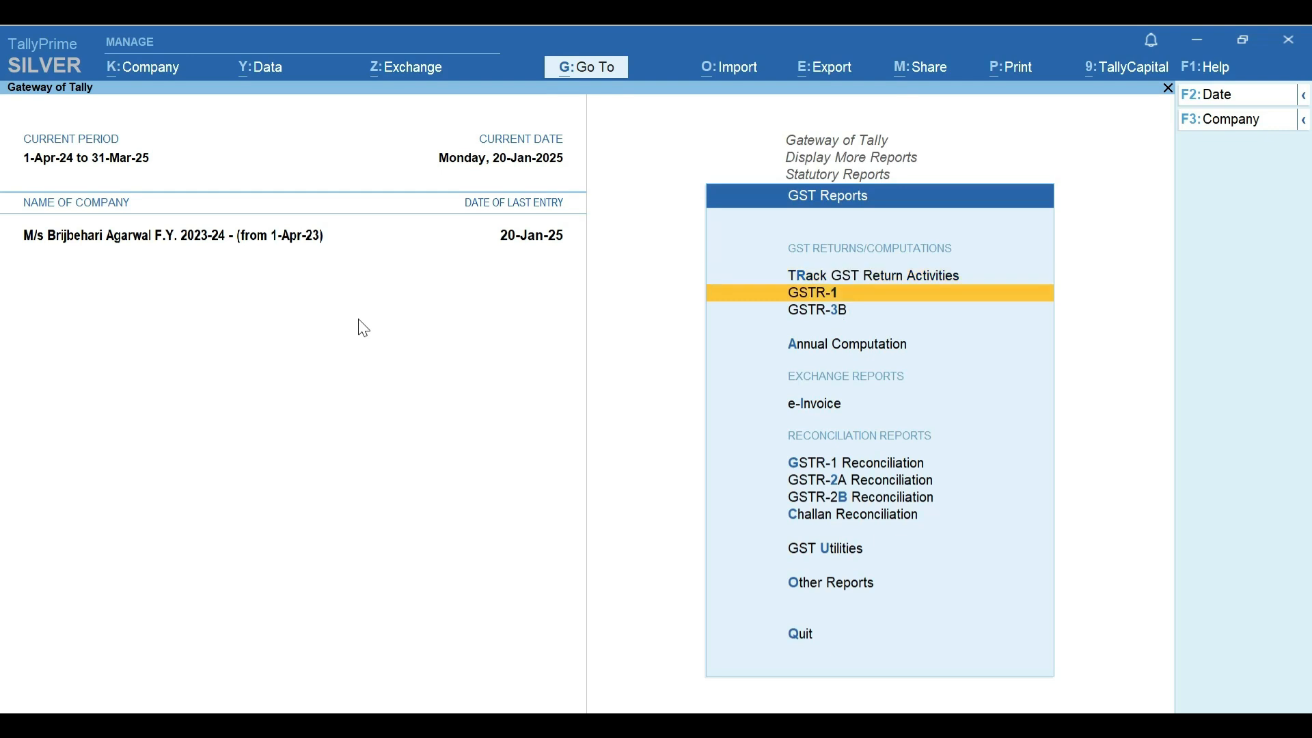
# Set the GSTR-1 period to 1-Jan-25 to 31-Jan-25
pyautogui.hotkey('alt', 'F2')
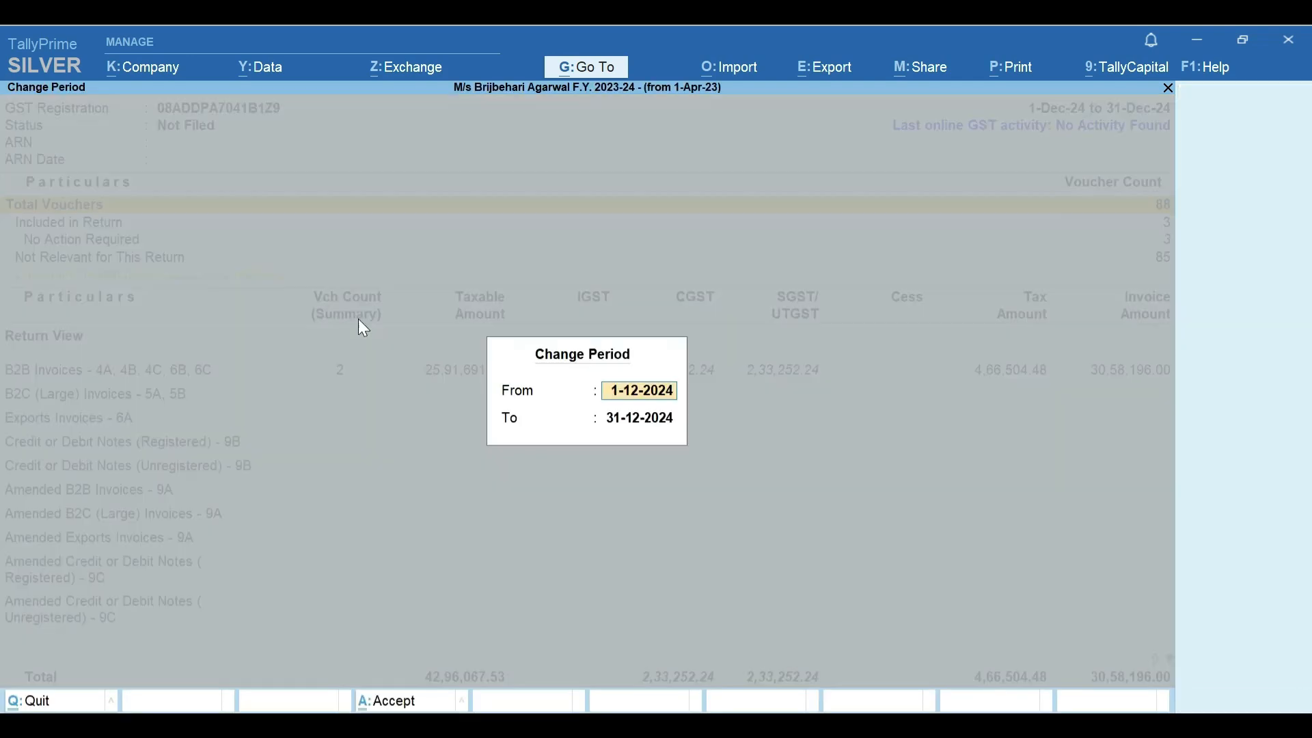
pyautogui.write('jan')
pyautogui.press('Return')
pyautogui.write('jan')
pyautogui.press('Return')
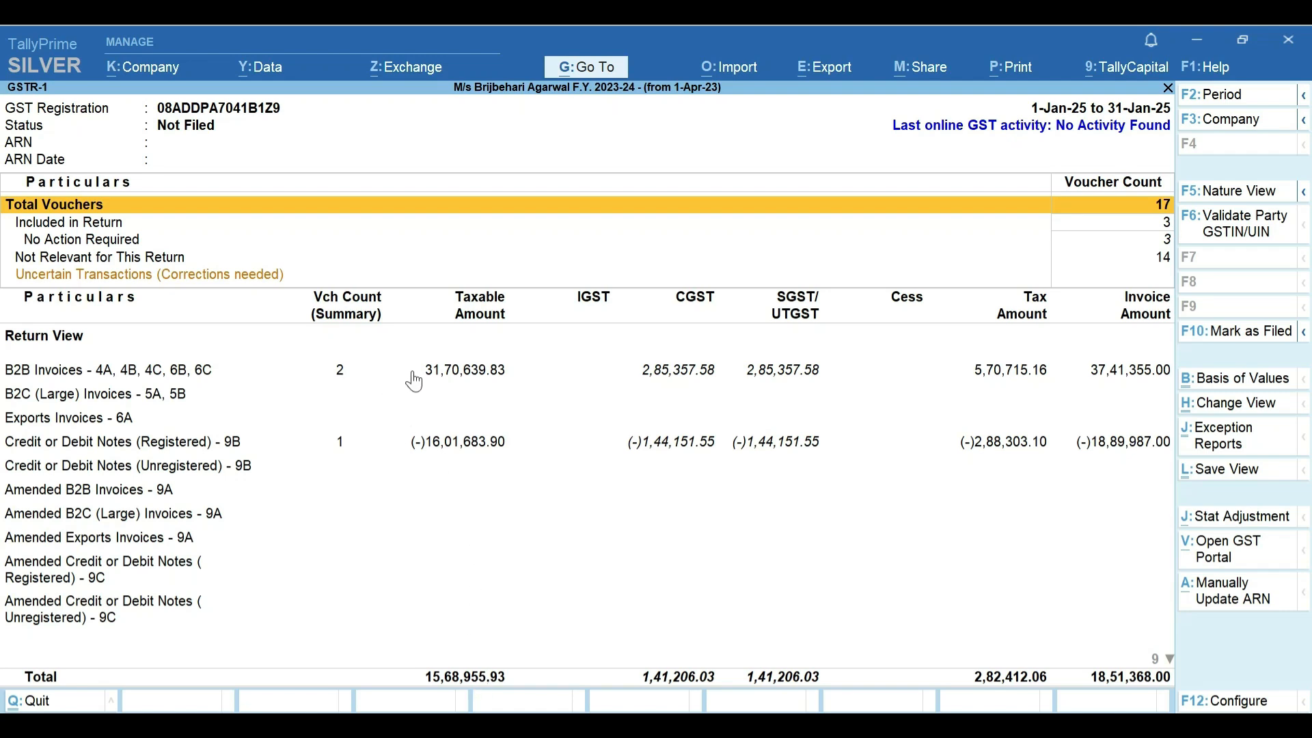
# Examine the two Ministry of Railway sales vouchers behind the B2B Invoices row, then return to the GSTR-1 summary
pyautogui.press('Down')
pyautogui.press('Down')
pyautogui.press('Down')
pyautogui.press('Down')
pyautogui.press('Down')
pyautogui.press('Down')
pyautogui.press('Up')
pyautogui.press('Return')
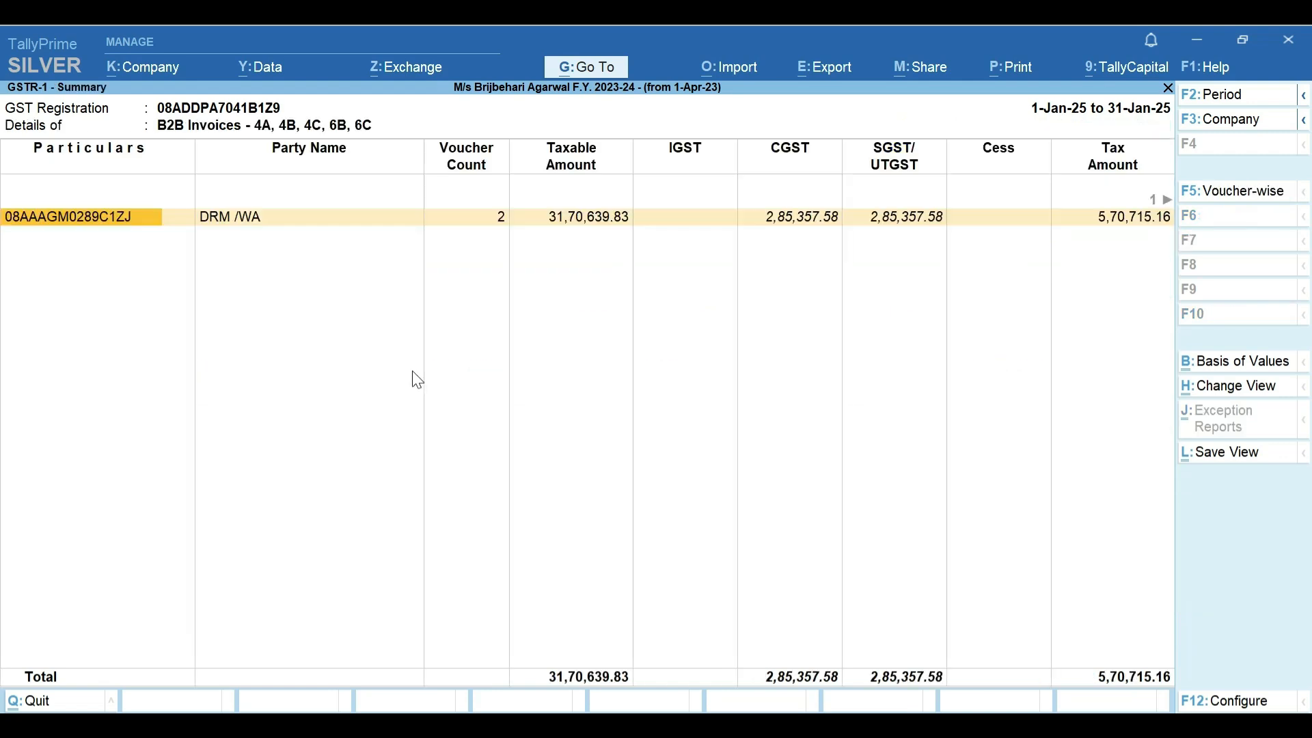
pyautogui.press('Return')
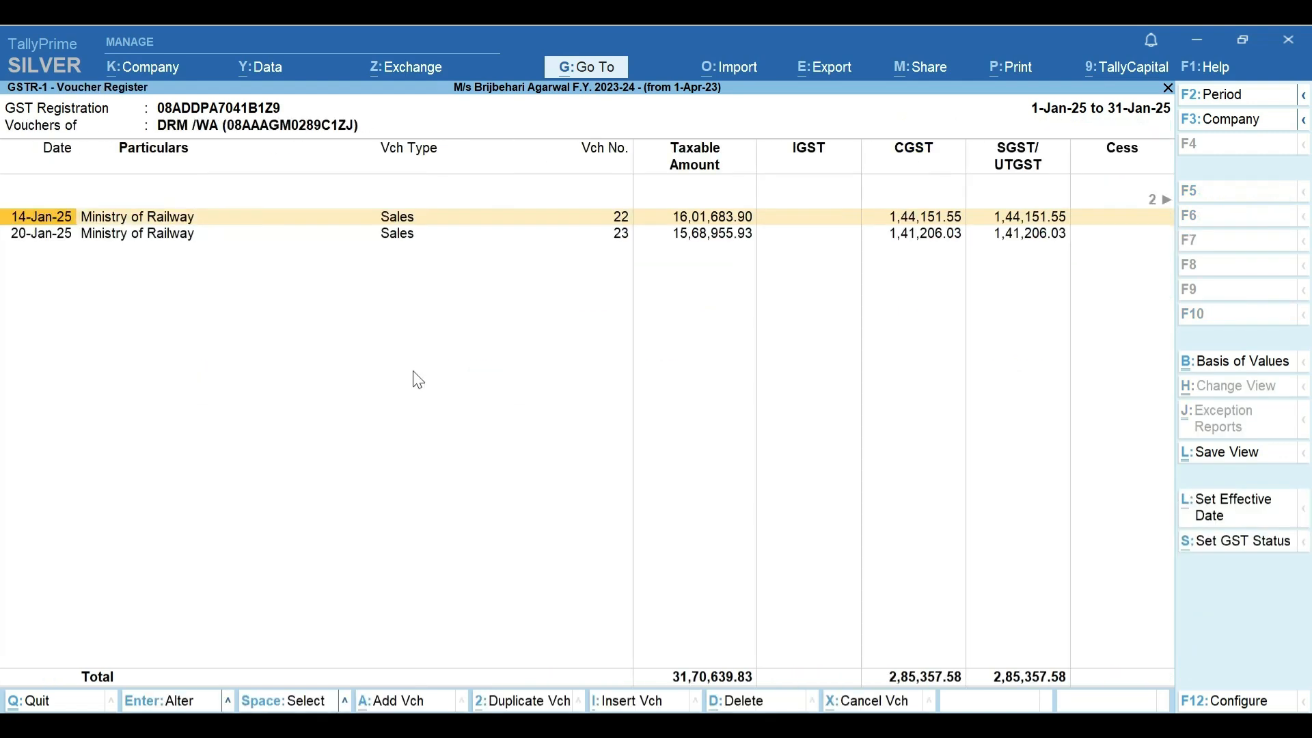
pyautogui.click(624, 243)
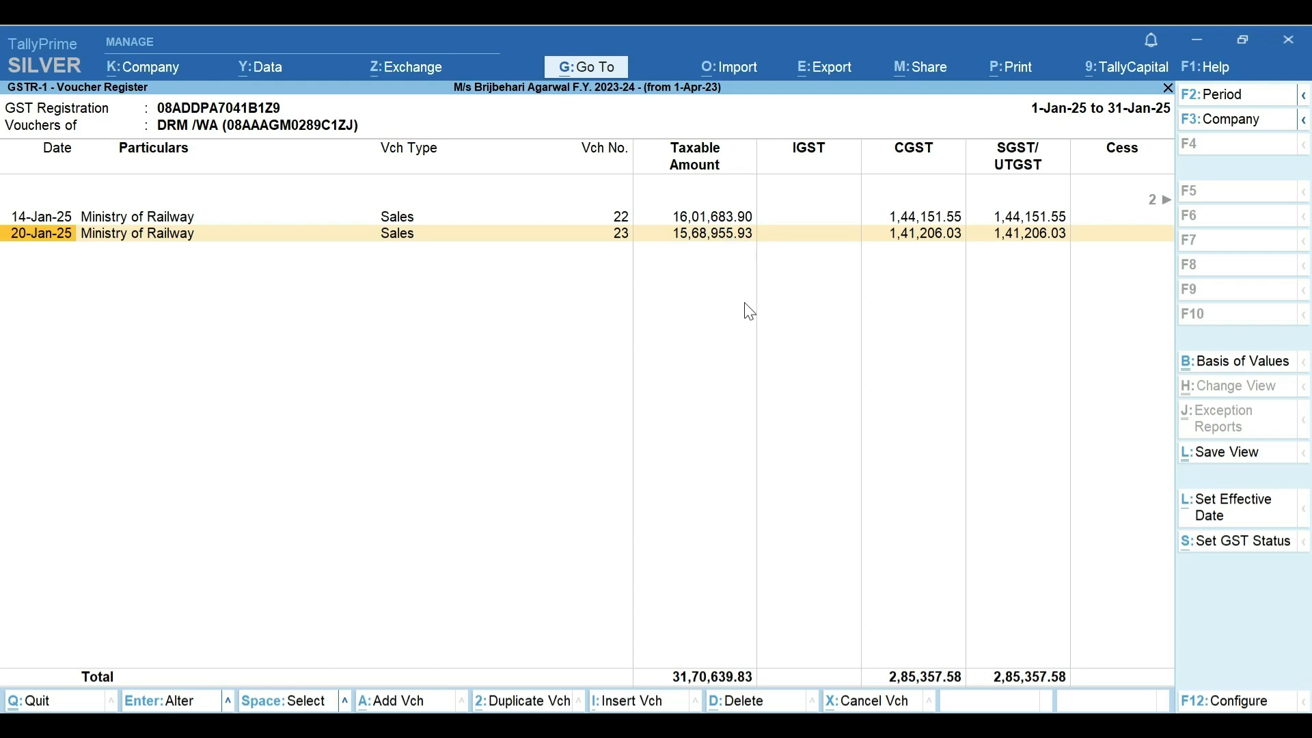
pyautogui.press('Escape')
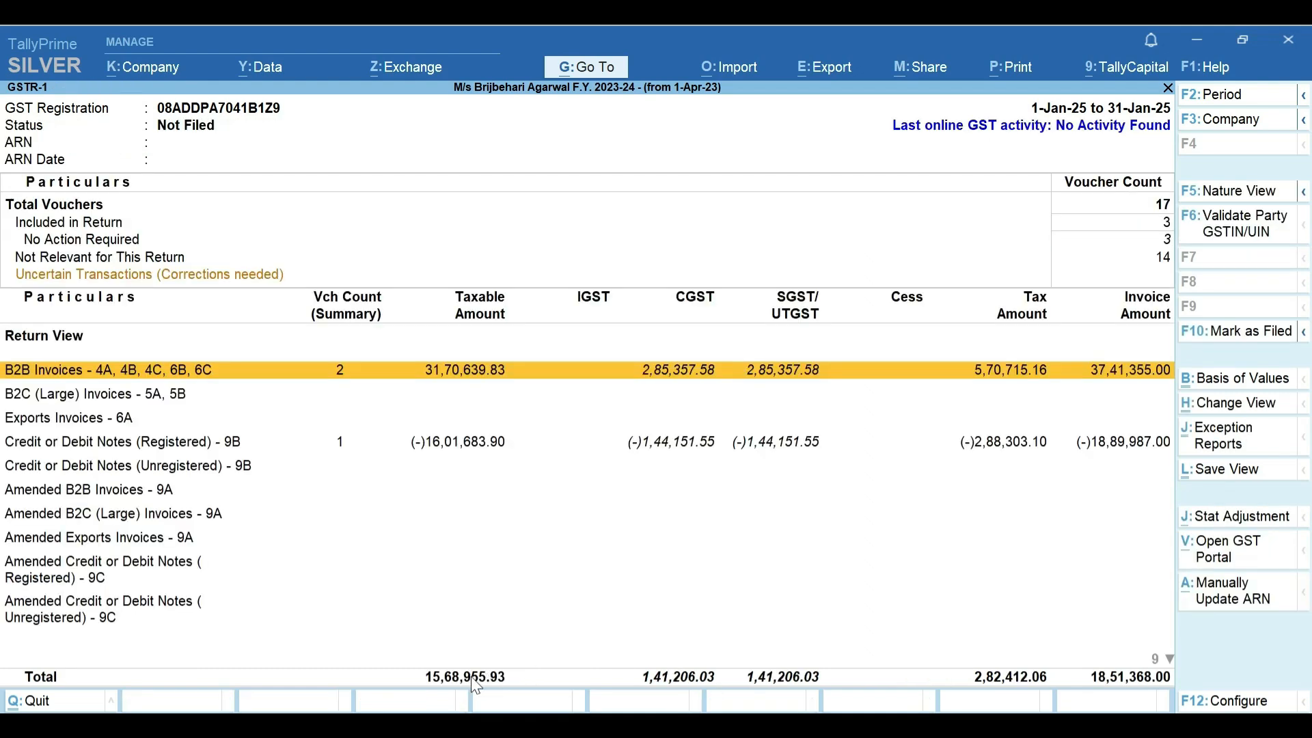